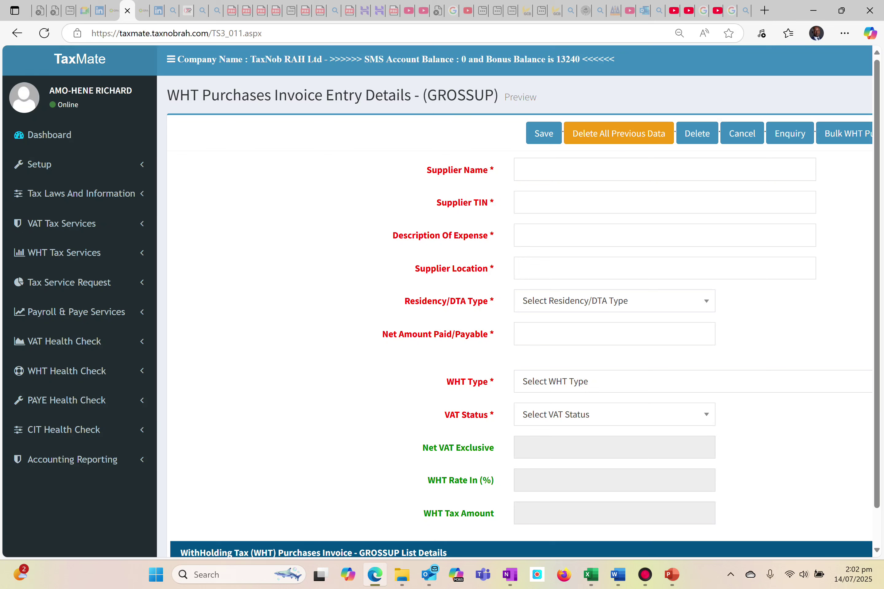
Enter supplier ABEG ENTERPRISE with its TIN, expense description Service, location Kumasi and a net amount payable of 10000
left_click(643, 173)
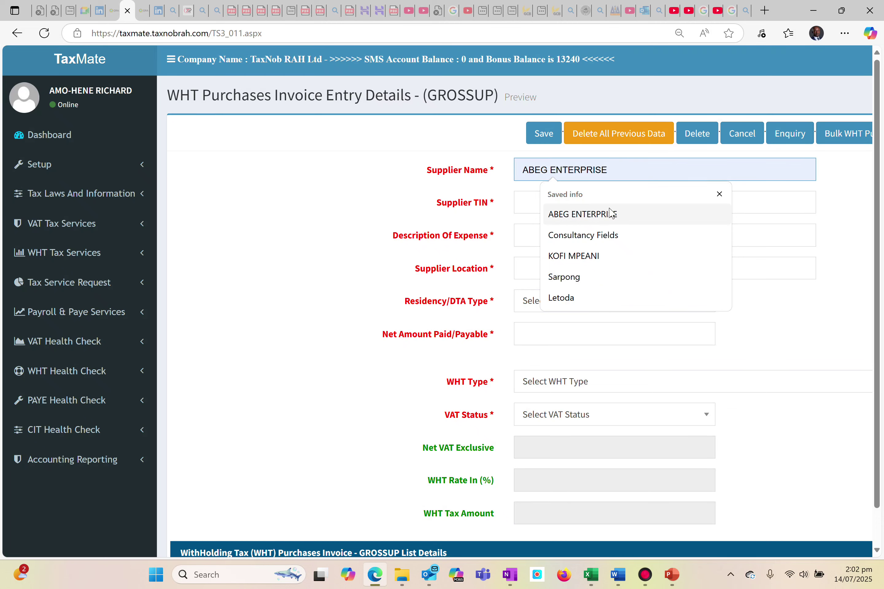
left_click(609, 213)
left_click(575, 196)
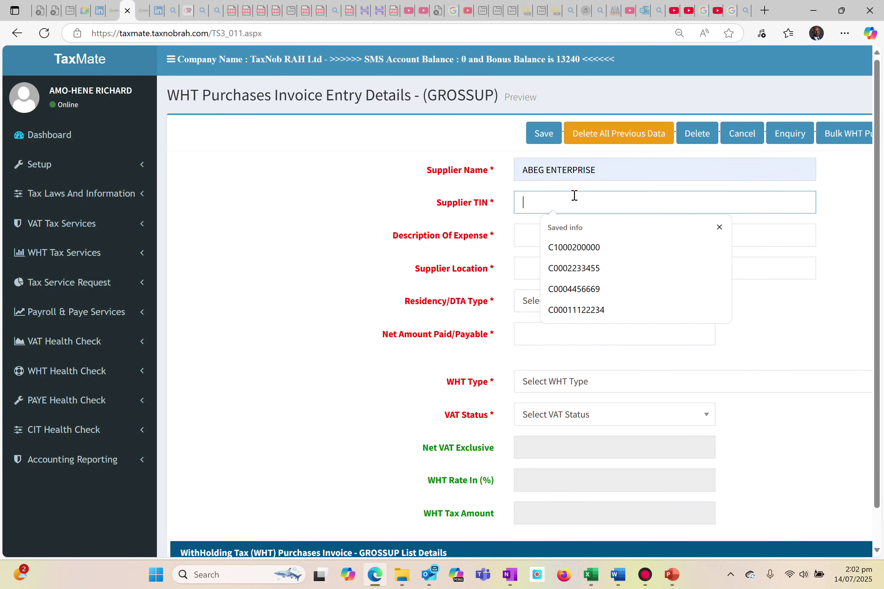
left_click(574, 248)
left_click(558, 240)
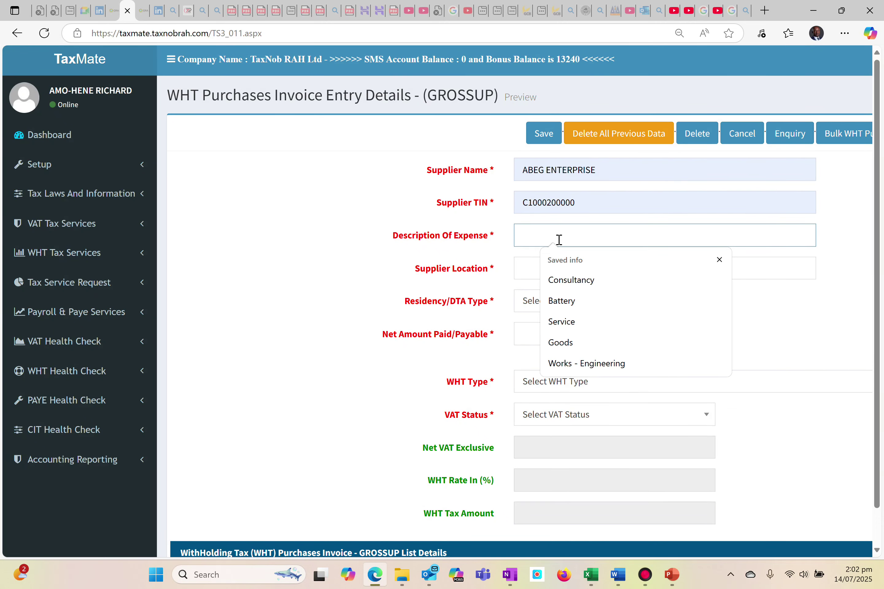
left_click(566, 322)
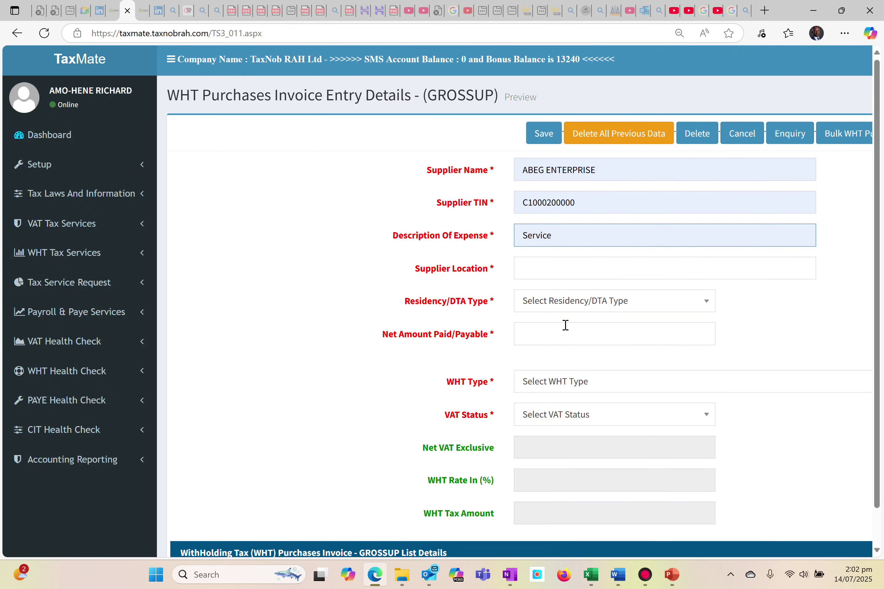
left_click(532, 264)
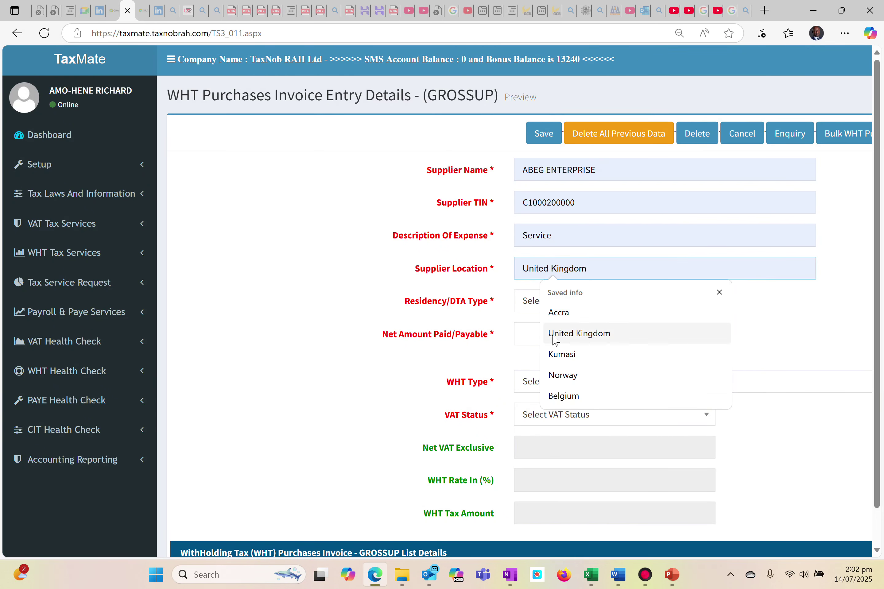
left_click(556, 361)
left_click(547, 335)
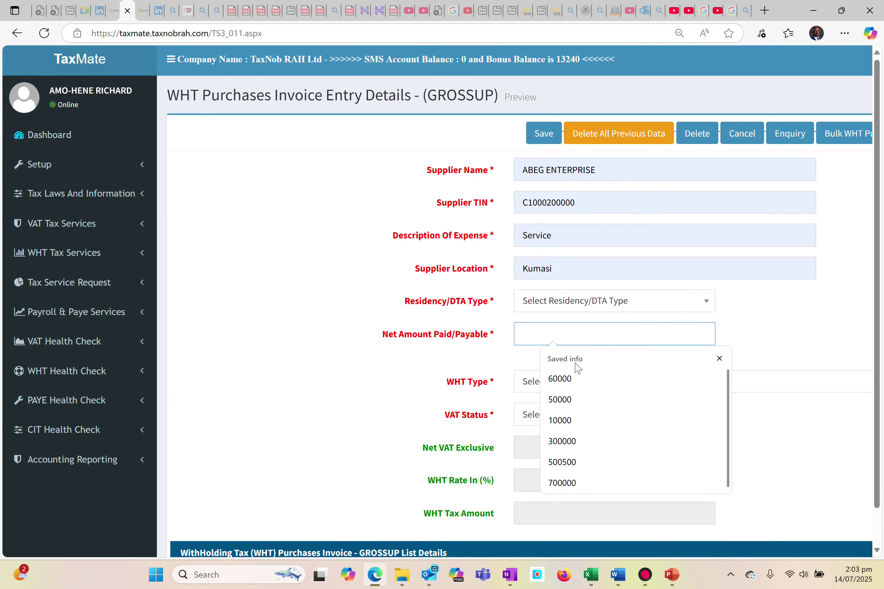
left_click(576, 421)
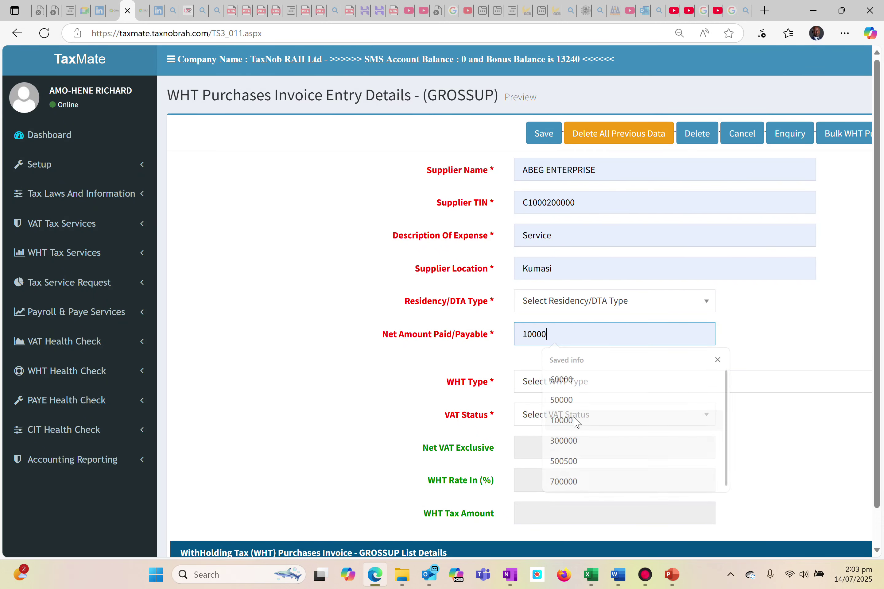
left_click(621, 387)
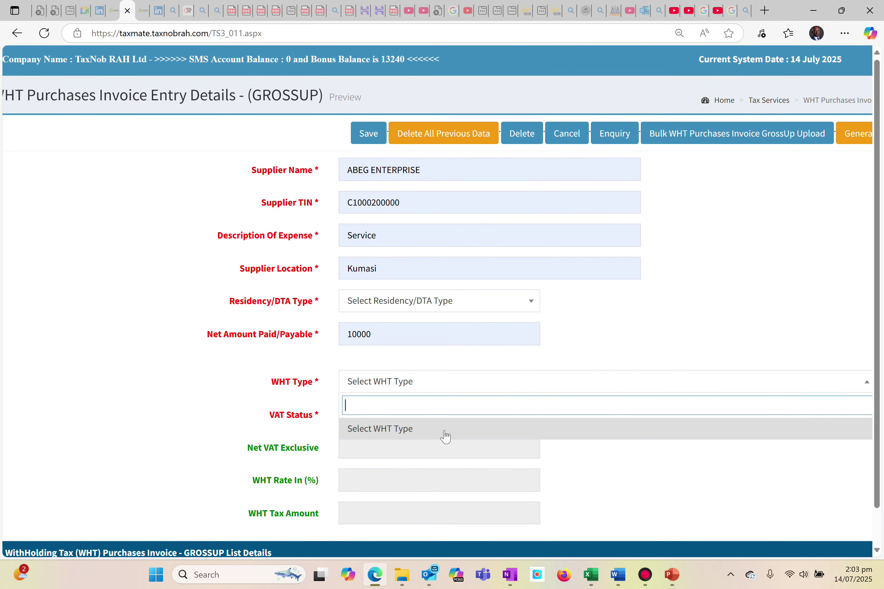
left_click(552, 449)
left_click(407, 336)
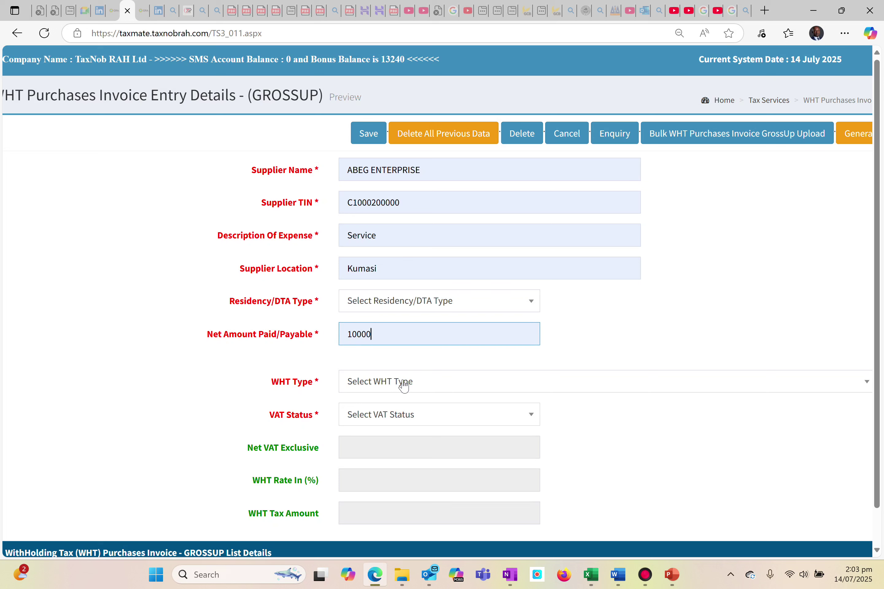
Set the invoice's residency type to Resident and its WHT type to SERVICES
left_click(444, 303)
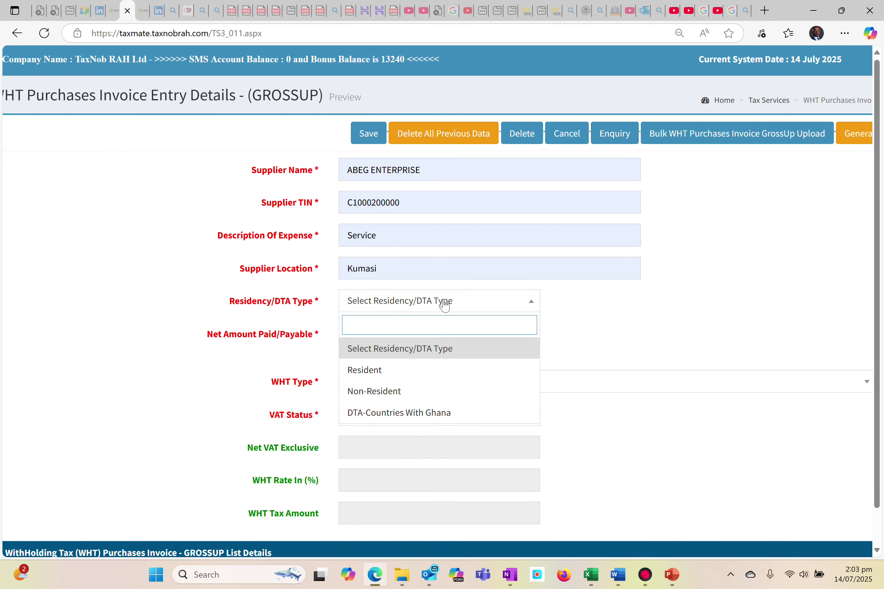
left_click(387, 374)
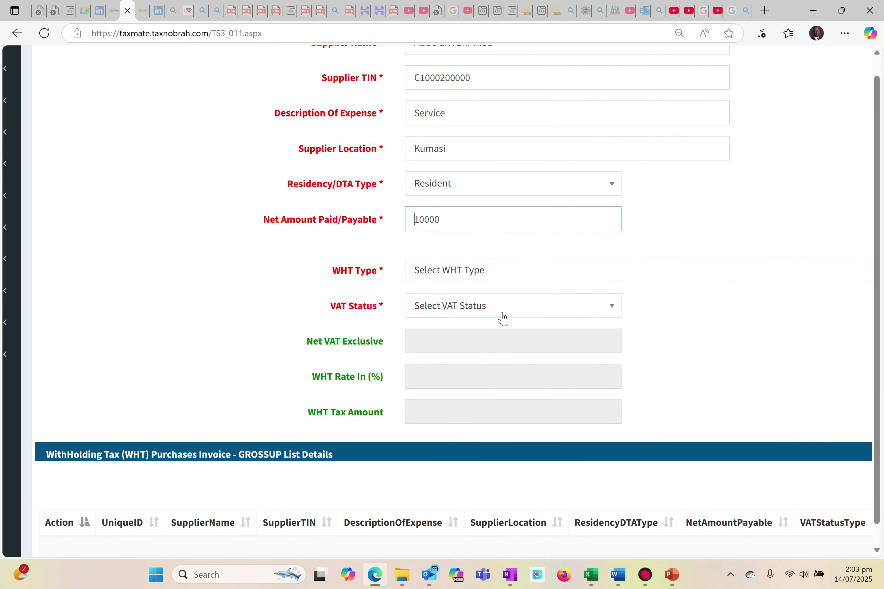
left_click(464, 274)
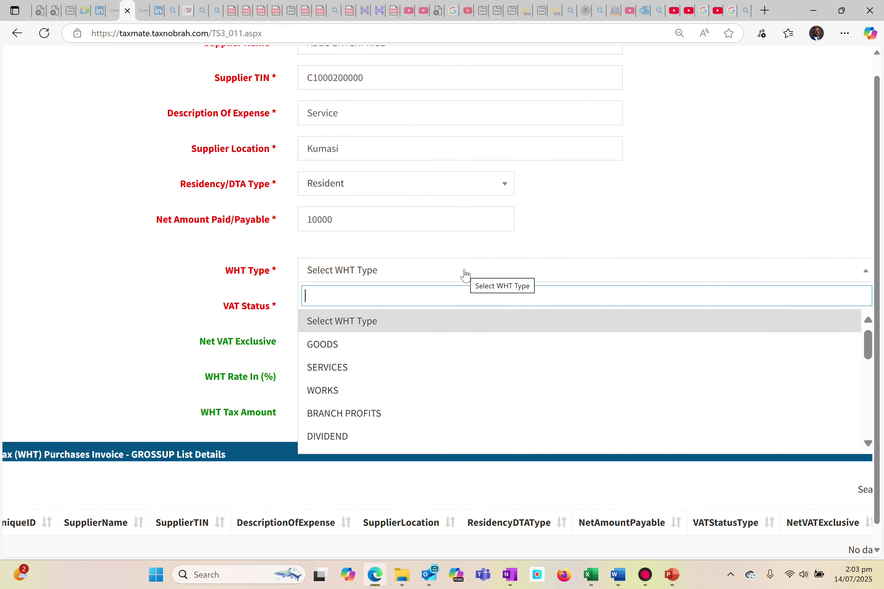
left_click(368, 373)
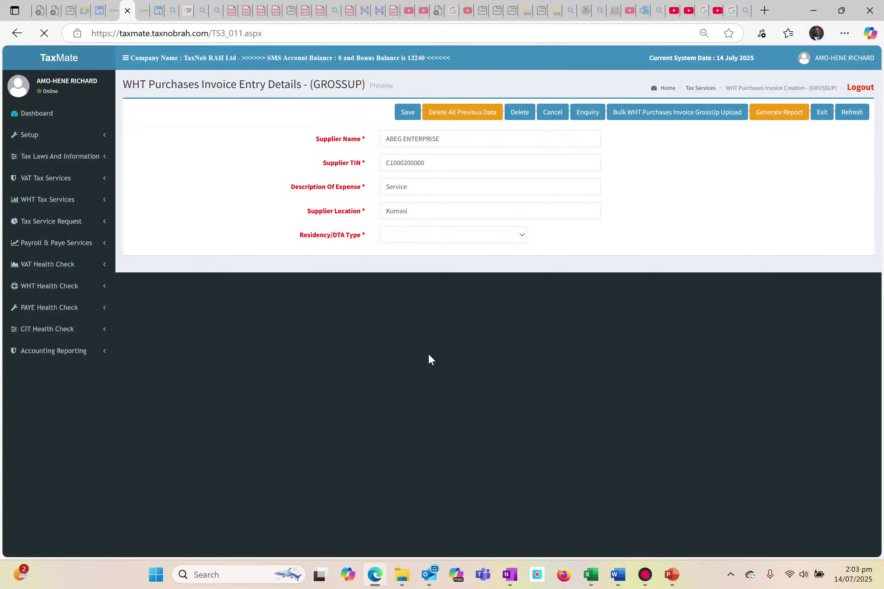
scroll(277, 354, "up", 5)
scroll(438, 301, "right", 2)
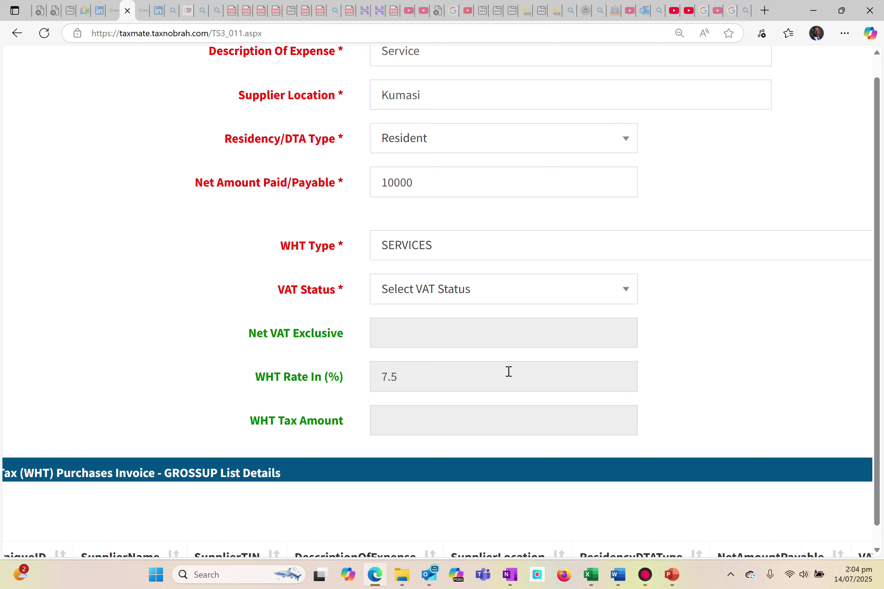
Set the invoice's VAT status to STANDARD VAT INCLUSIVE to calculate its withholding tax
left_click(469, 304)
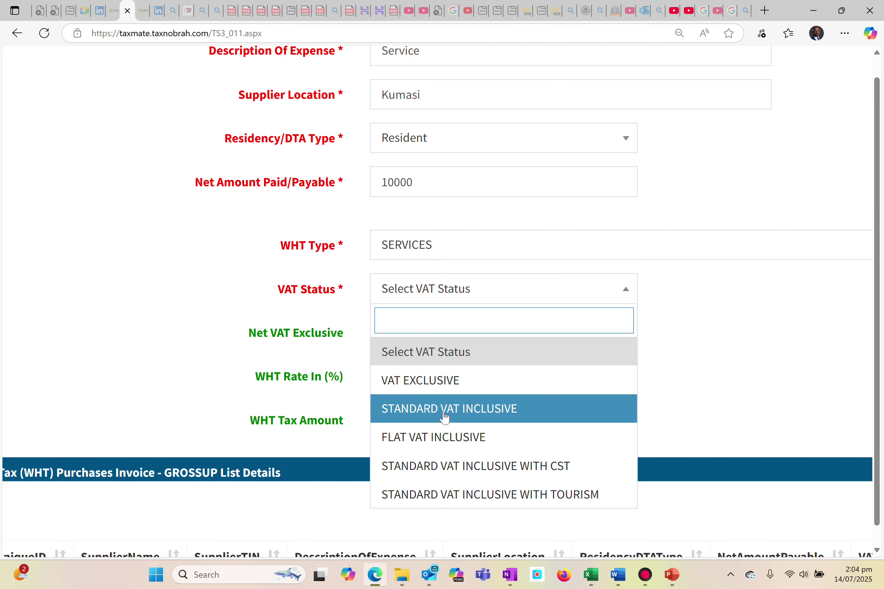
left_click(445, 409)
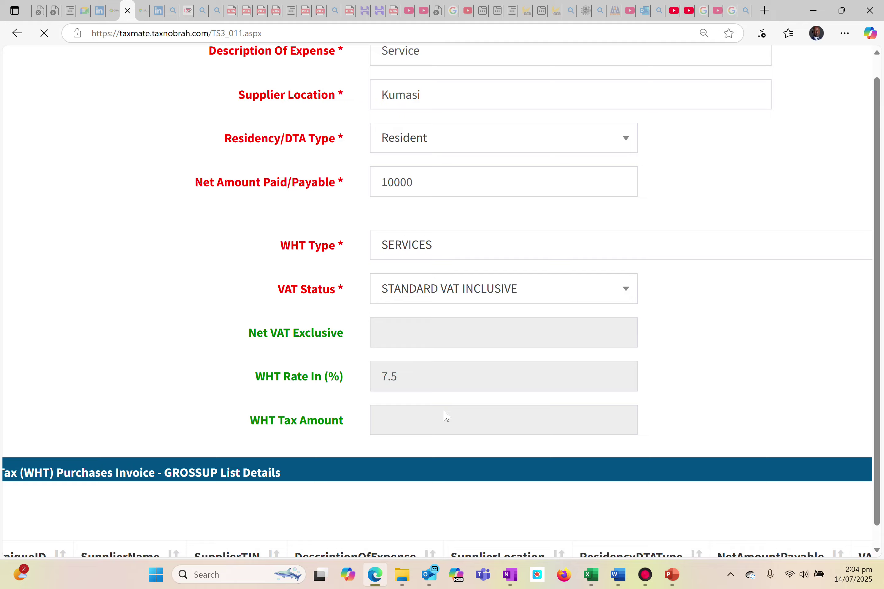
left_click(566, 348)
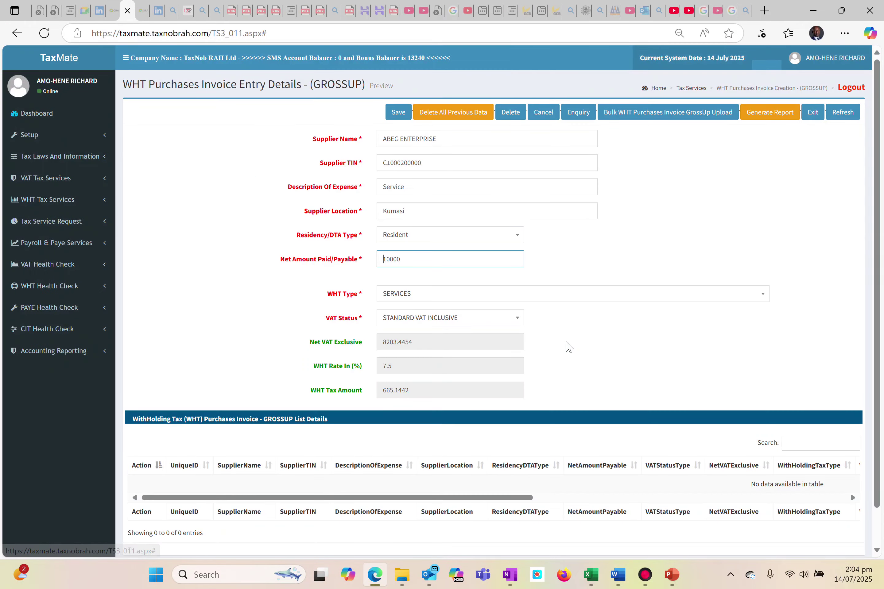
Save the gross-up purchase invoice for ABEG ENTERPRISE and dismiss the confirmation message
scroll(269, 345, "up", 3)
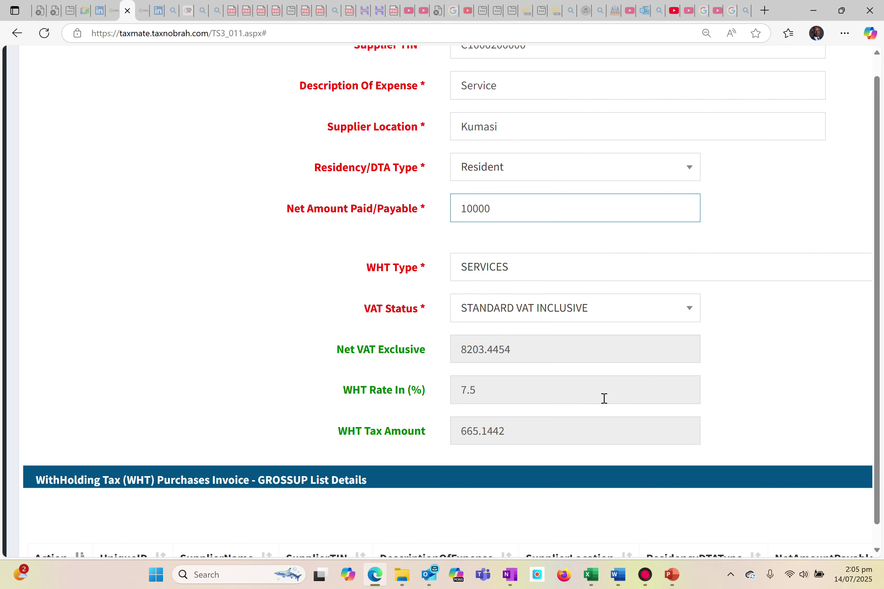
scroll(632, 258, "up", 5)
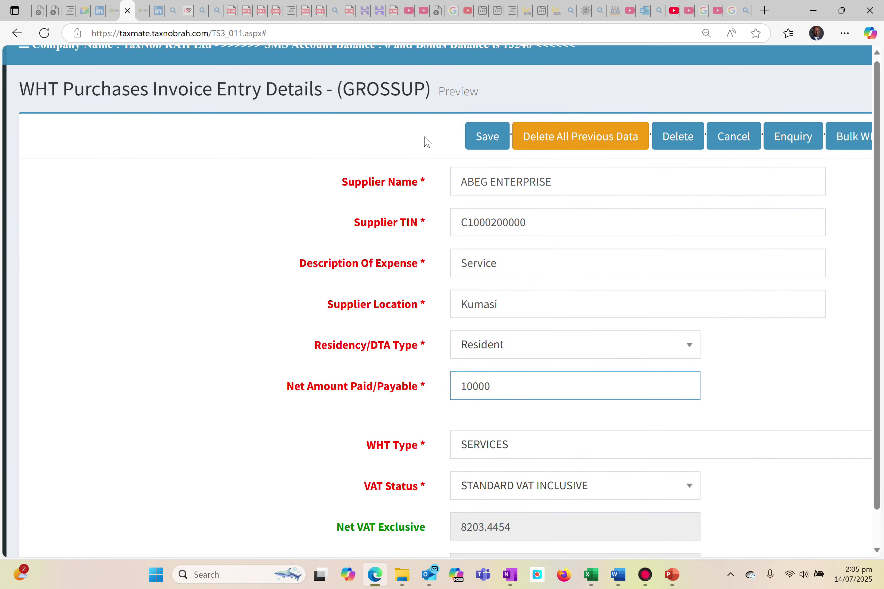
left_click(472, 143)
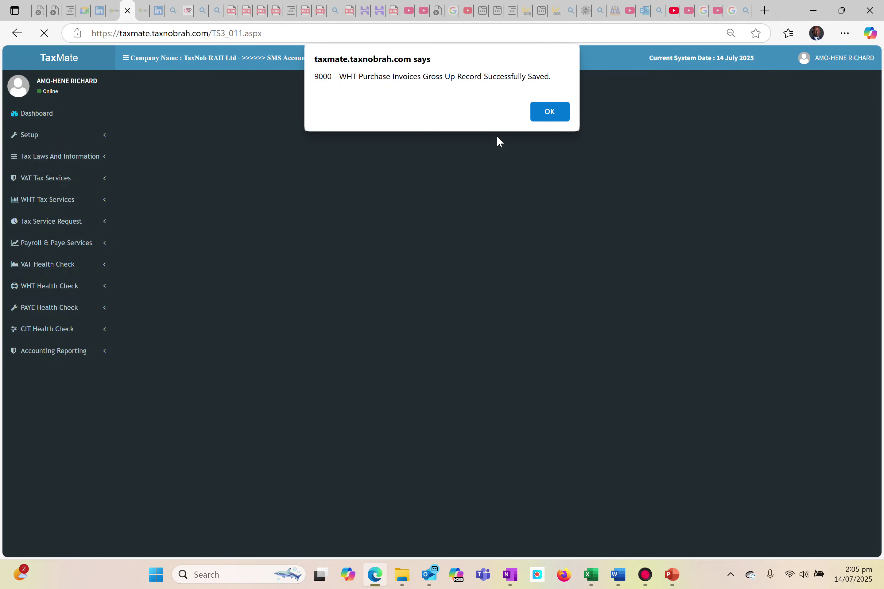
left_click(533, 112)
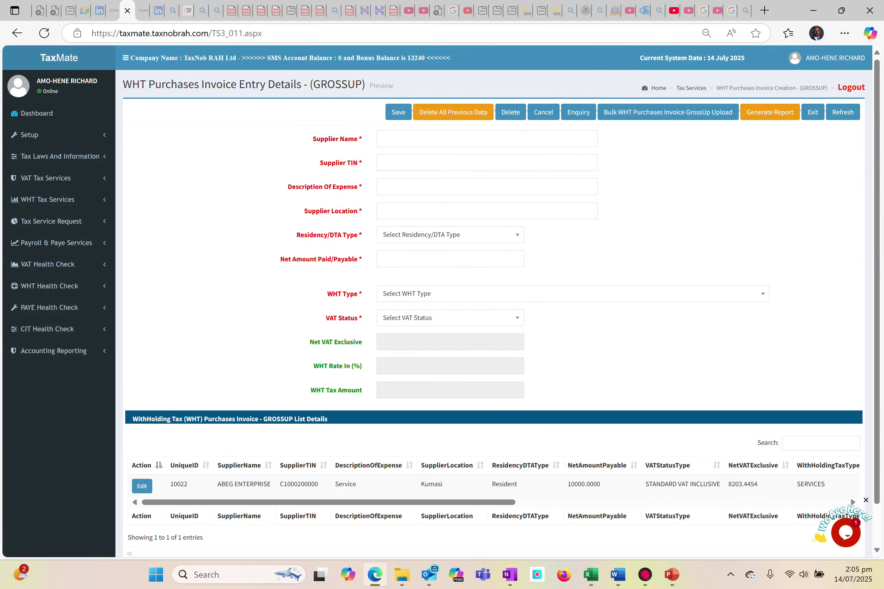
Start a second invoice with the supplier's name and TIN, expense description Consultancy and supplier location Accra
scroll(275, 286, "up", 5)
scroll(329, 268, "up", 1)
scroll(538, 213, "up", 3)
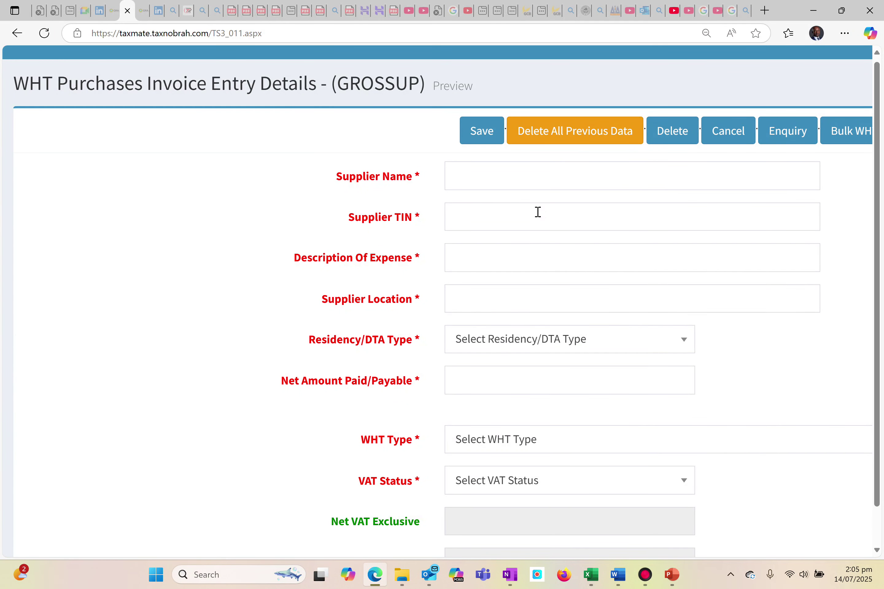
left_click(472, 180)
left_click(511, 257)
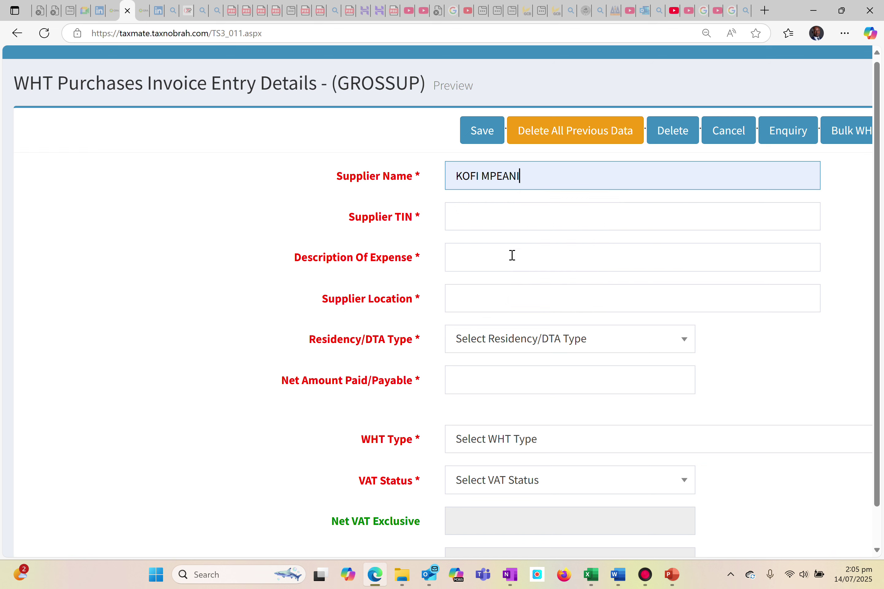
left_click(483, 224)
left_click(494, 285)
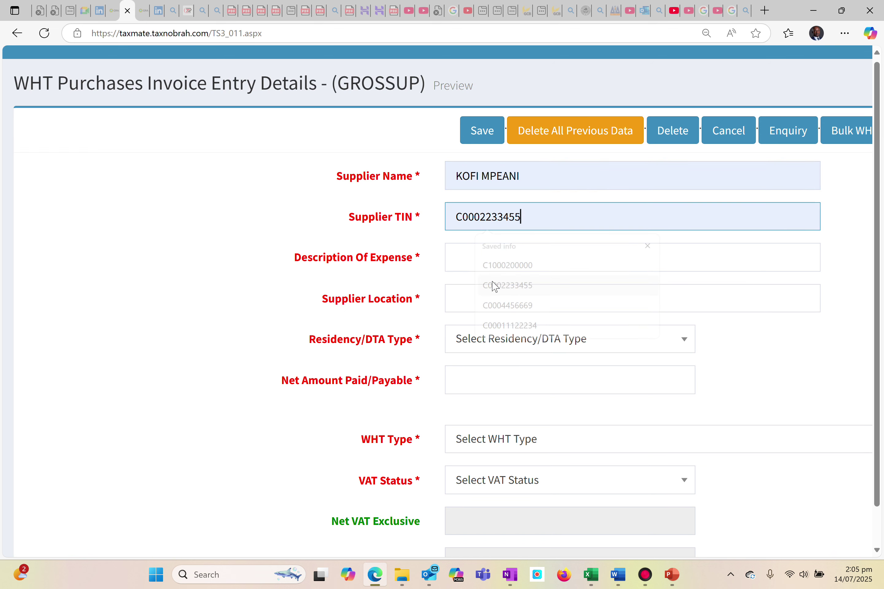
left_click(472, 259)
left_click(502, 315)
left_click(485, 303)
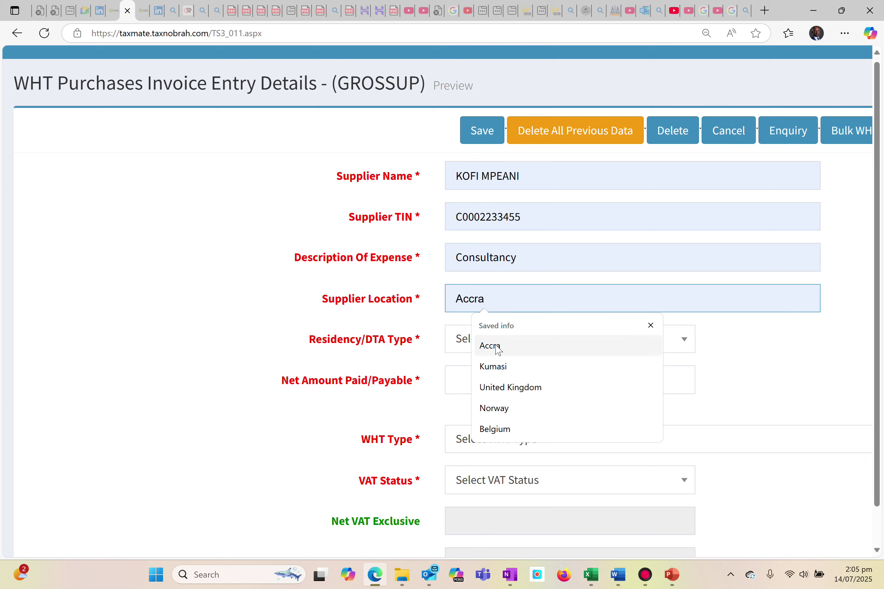
left_click(494, 347)
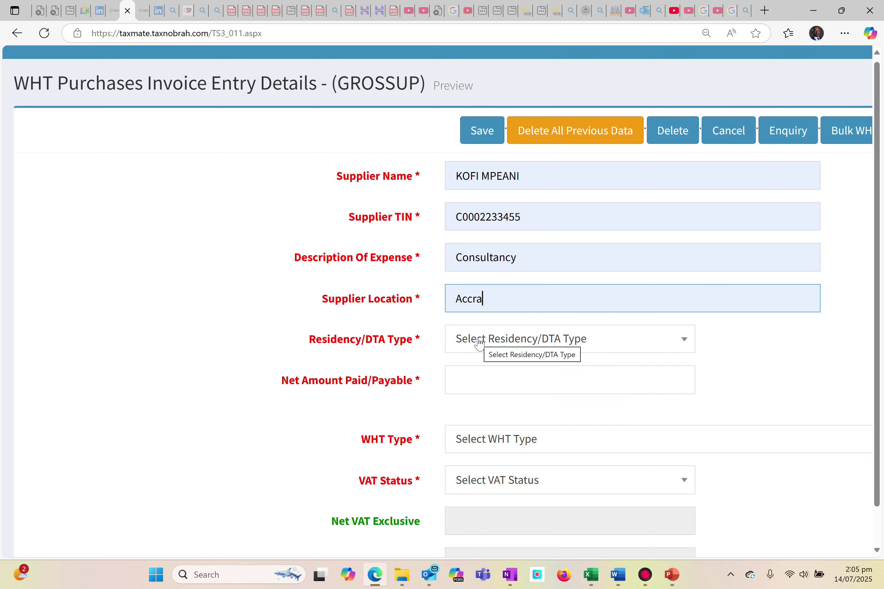
Set the second invoice's residency type to Resident and its net amount payable to 10000
left_click(479, 344)
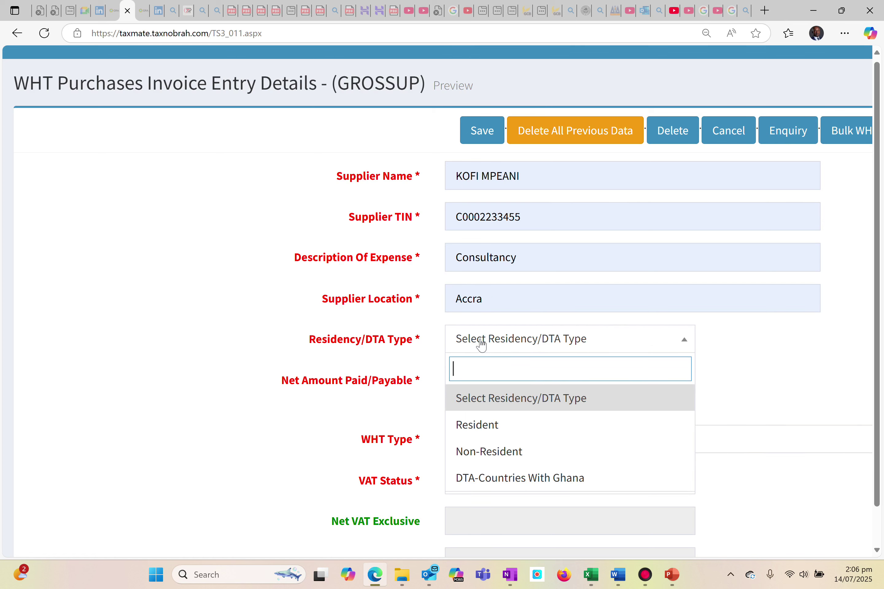
left_click(488, 429)
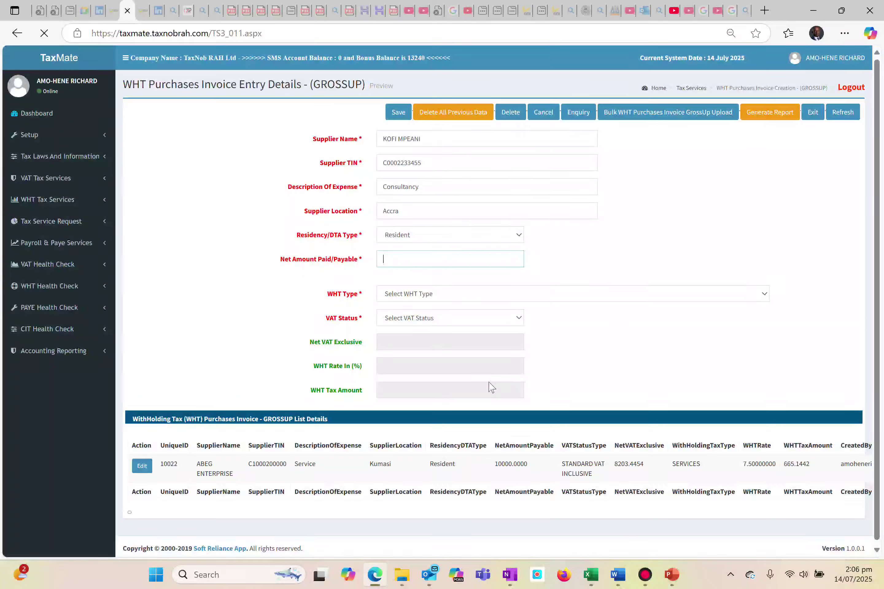
scroll(442, 301, "up", 5)
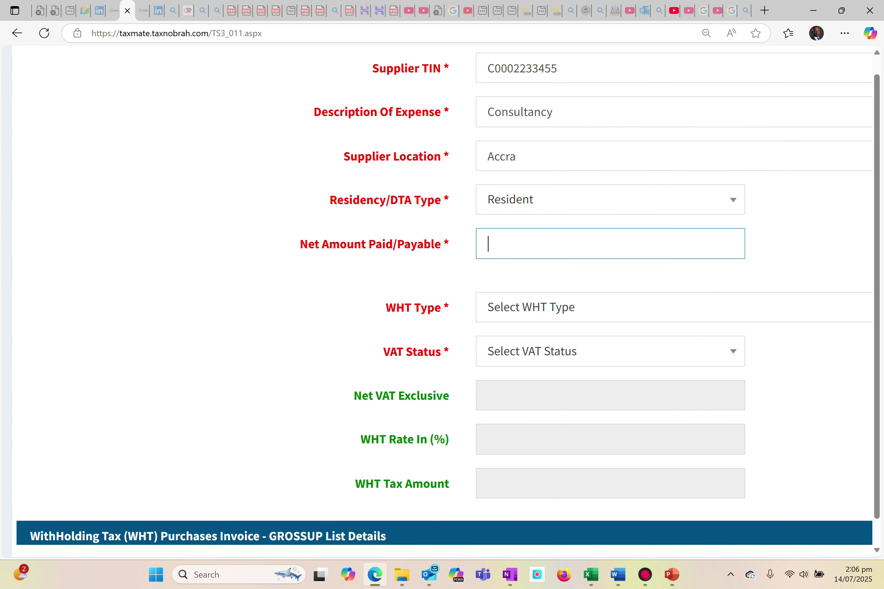
scroll(450, 291, "up", 2)
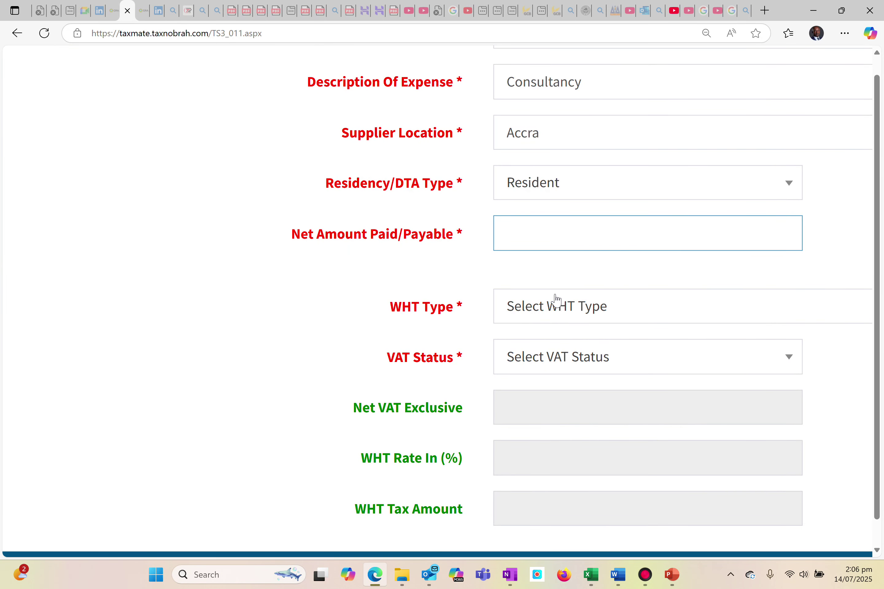
type("10000")
Set the second invoice's WHT type to SERVICES and its VAT status to FLAT VAT INCLUSIVE
left_click(529, 315)
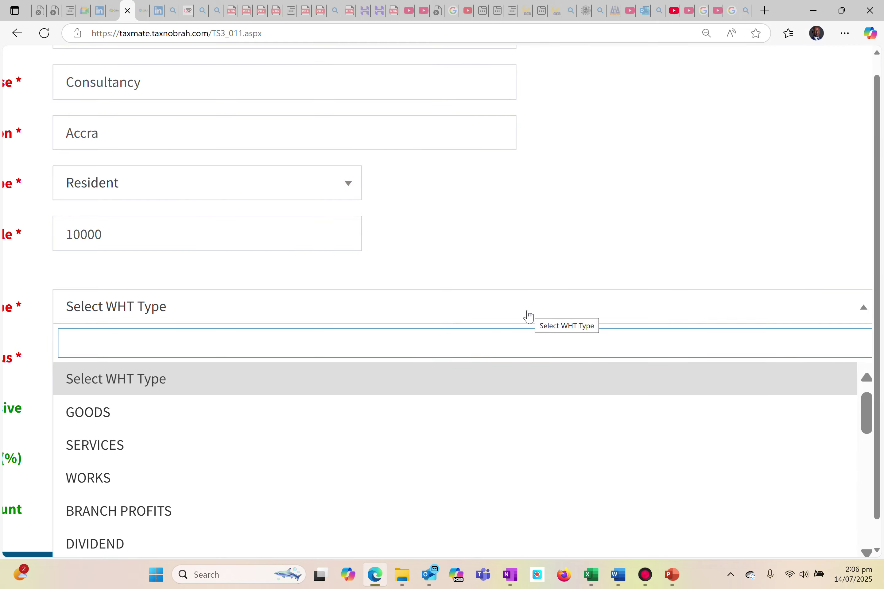
left_click(125, 447)
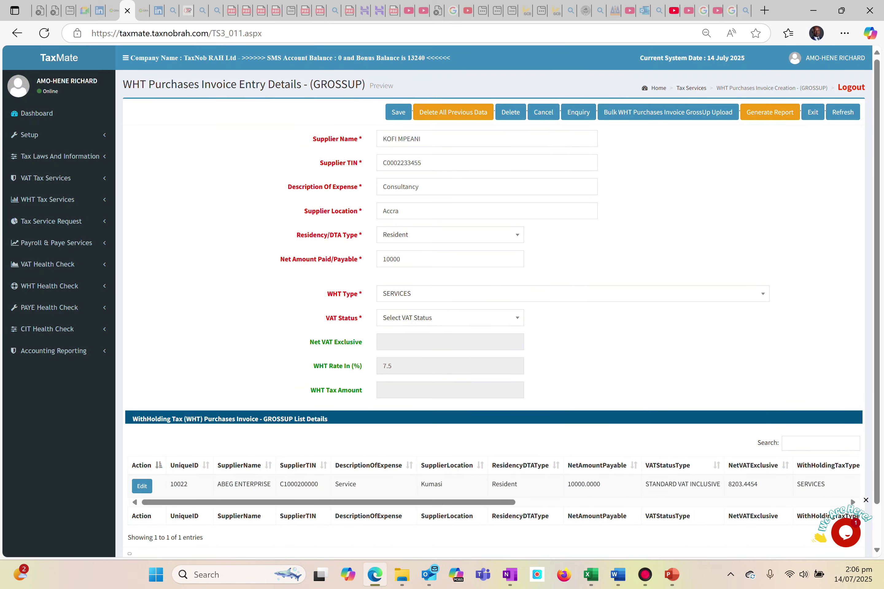
scroll(260, 264, "up", 3)
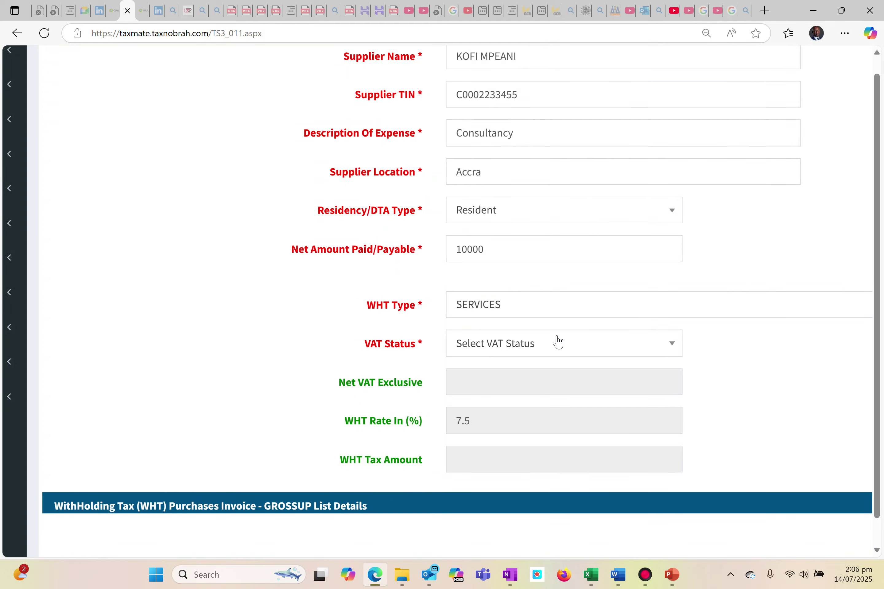
left_click(526, 349)
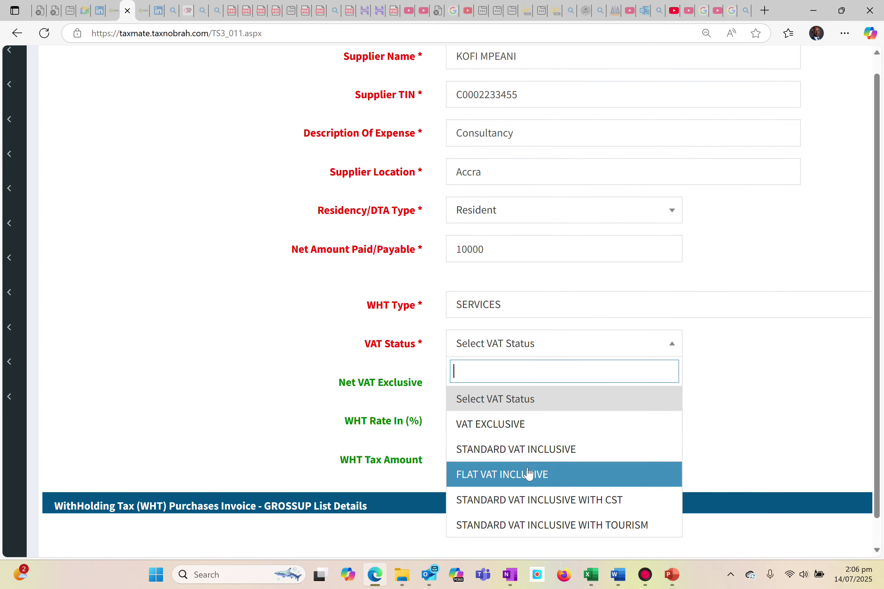
left_click(505, 481)
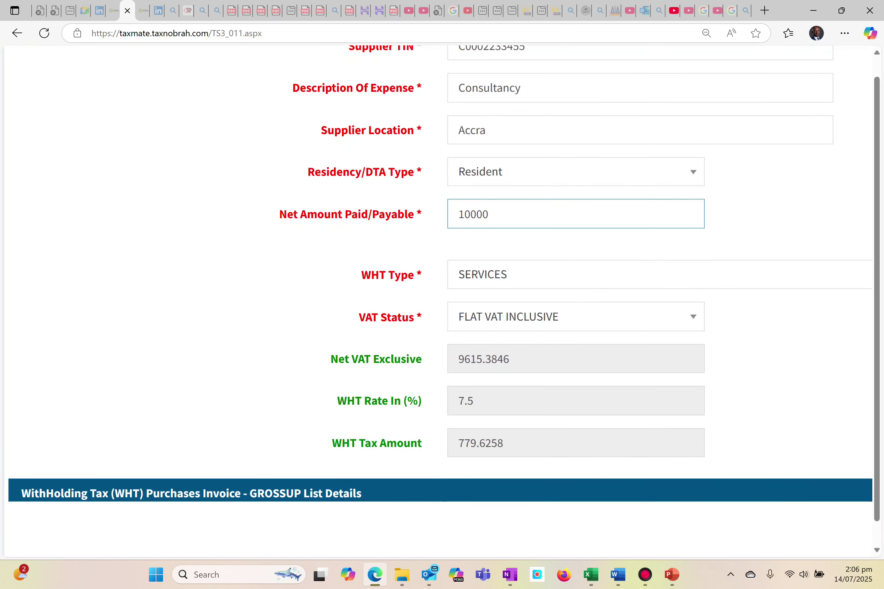
Change the second invoice's VAT status to STANDARD VAT INCLUSIVE WITH CST, then save the invoice and dismiss the confirmation message
left_click(509, 329)
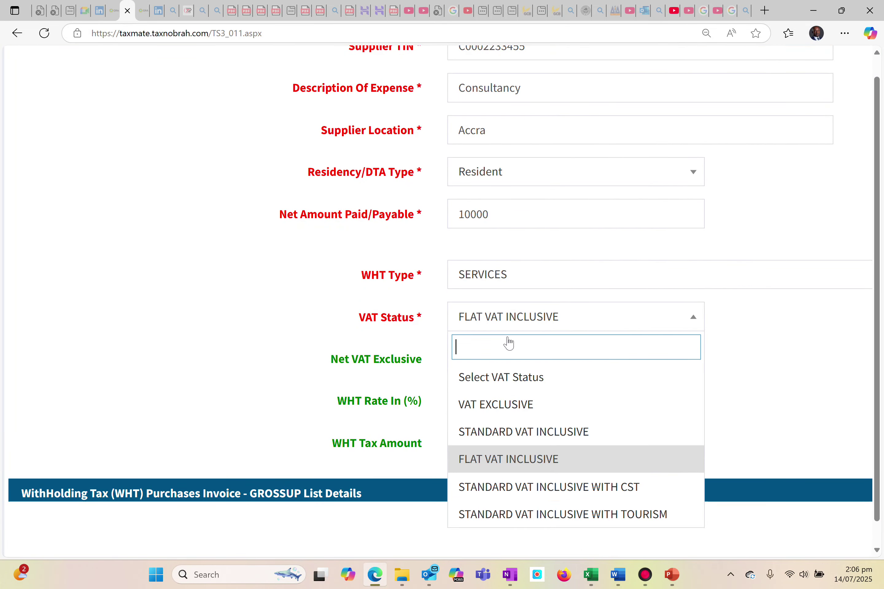
left_click(506, 489)
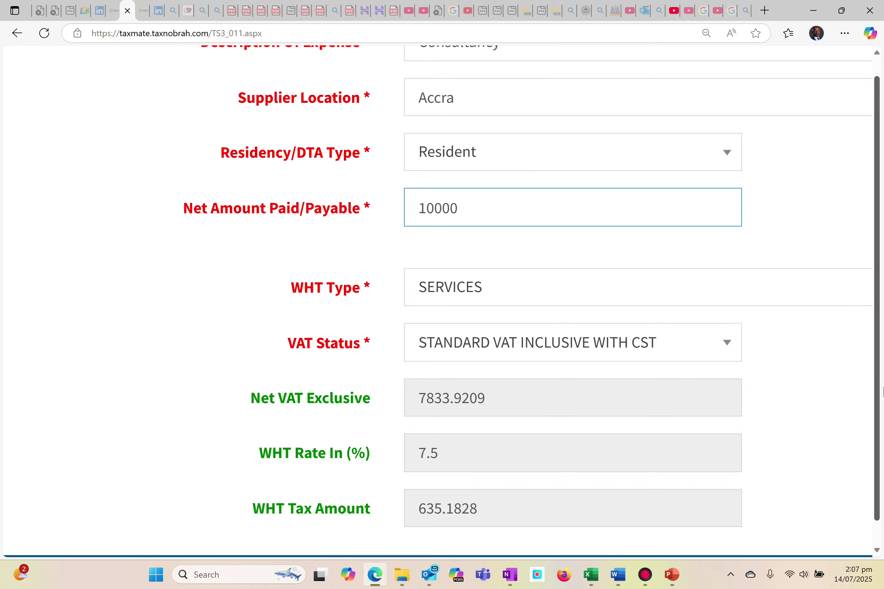
scroll(875, 397, "down", 10)
scroll(877, 439, "up", 10)
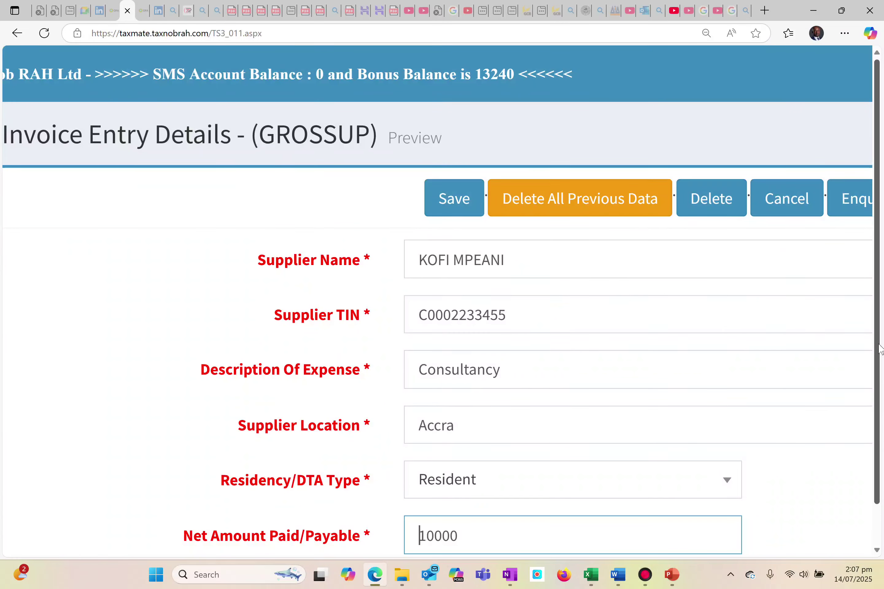
left_click(455, 210)
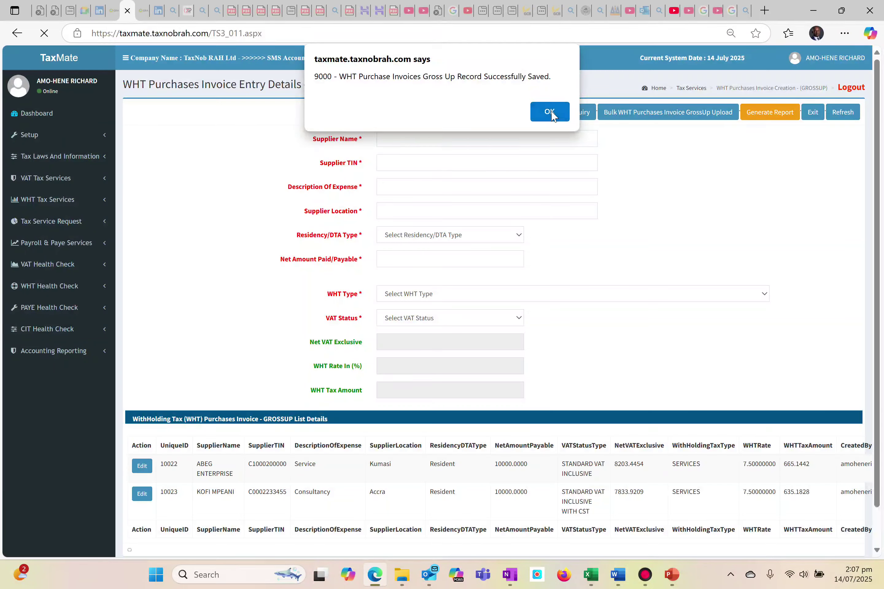
left_click(551, 111)
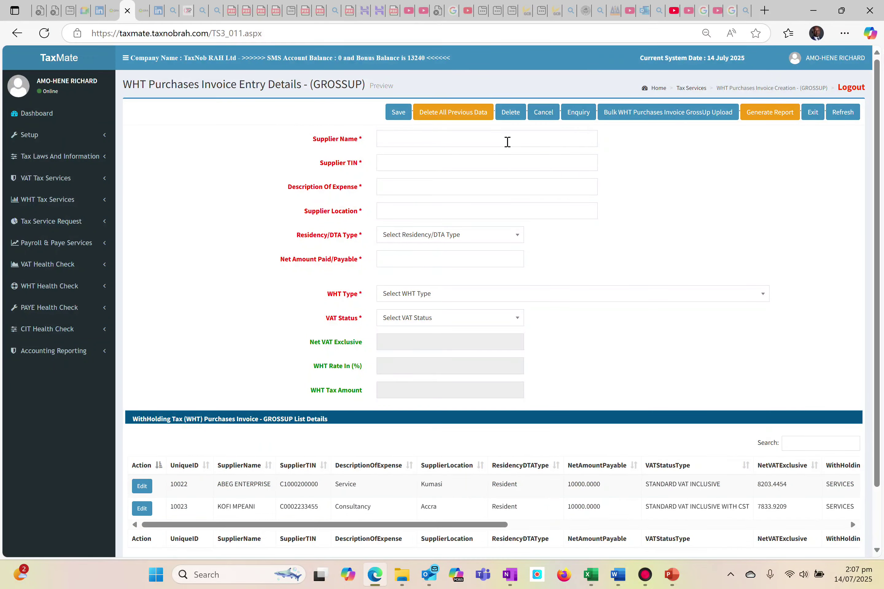
Start a third invoice with the supplier's name and TIN, expense description Battery and supplier location Kumasi
left_click(440, 133)
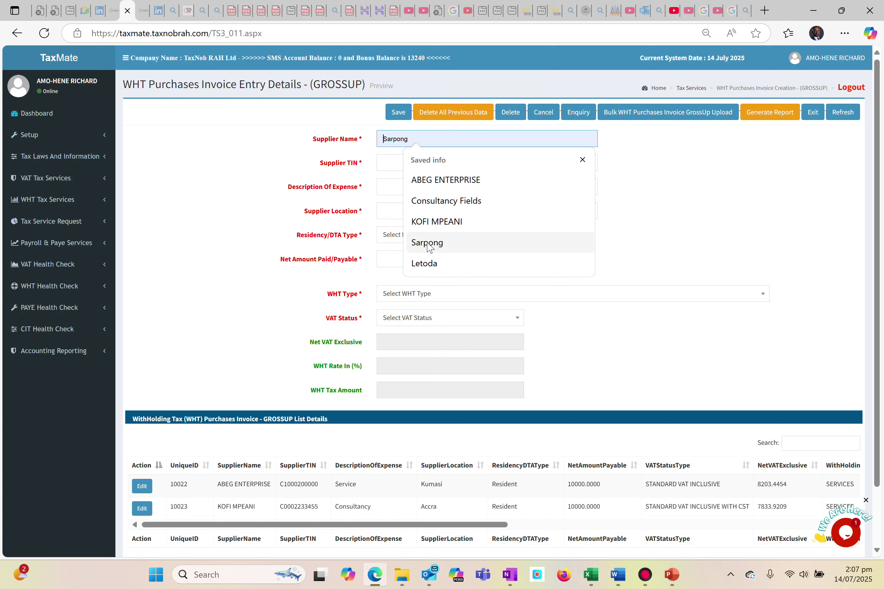
left_click(431, 243)
left_click(405, 162)
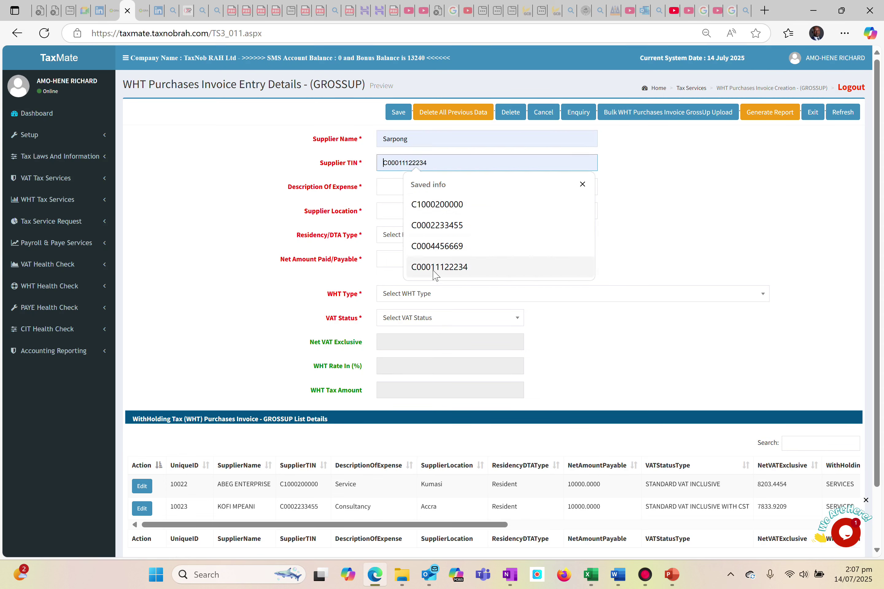
left_click(436, 271)
left_click(391, 185)
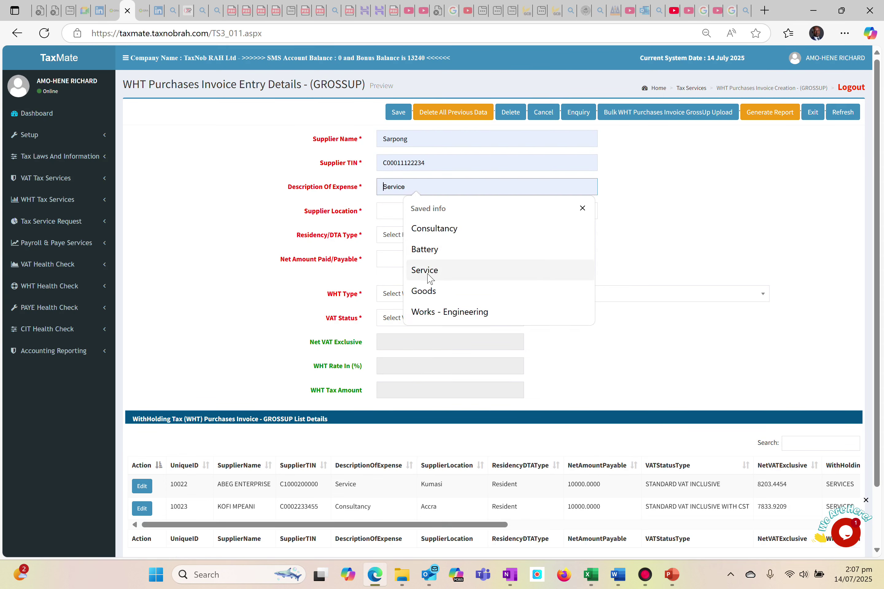
left_click(425, 251)
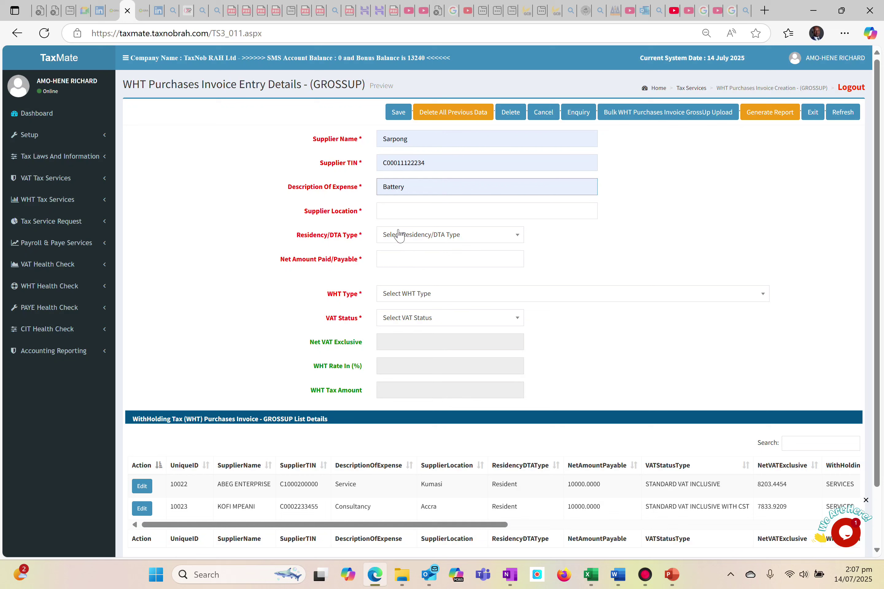
left_click(385, 212)
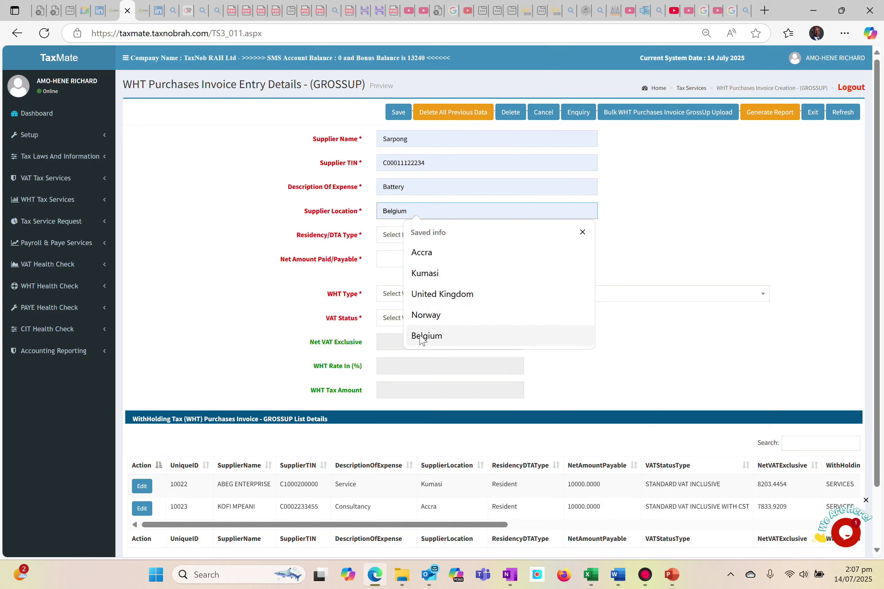
left_click(416, 280)
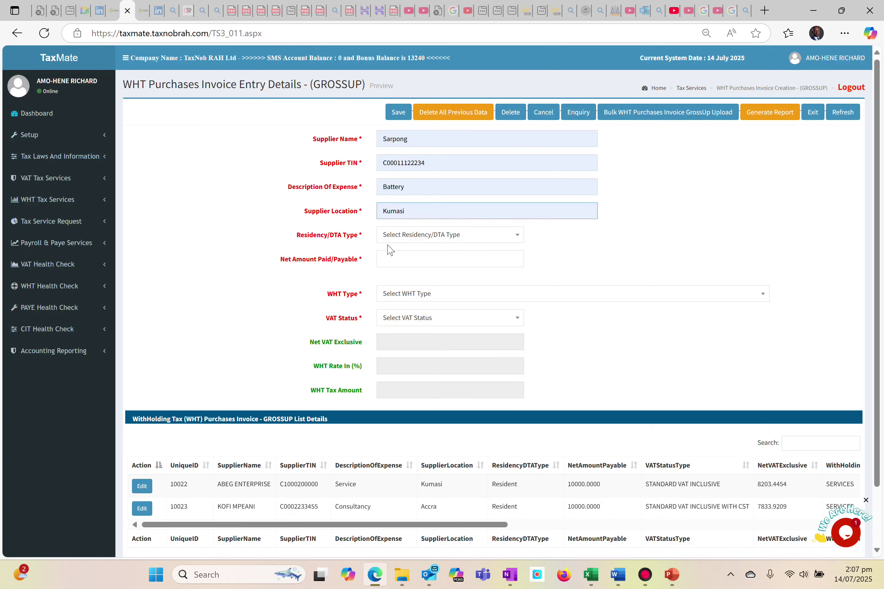
Set the third invoice's residency type to Resident and its net amount payable to 10000
left_click(394, 235)
left_click(400, 287)
scroll(400, 287, "up", 4)
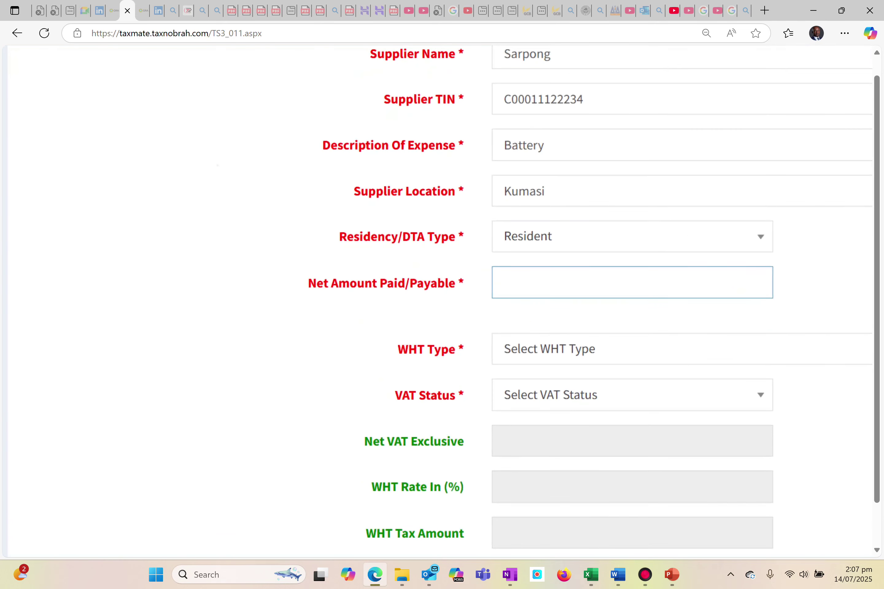
type("10000")
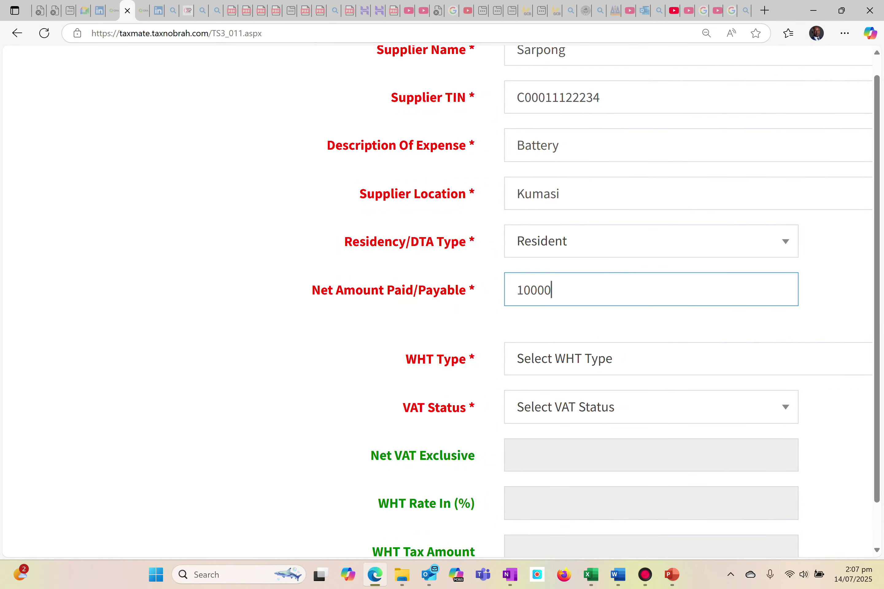
Set the third invoice's WHT type to GOODS and its VAT status to VAT EXCLUSIVE
left_click(540, 359)
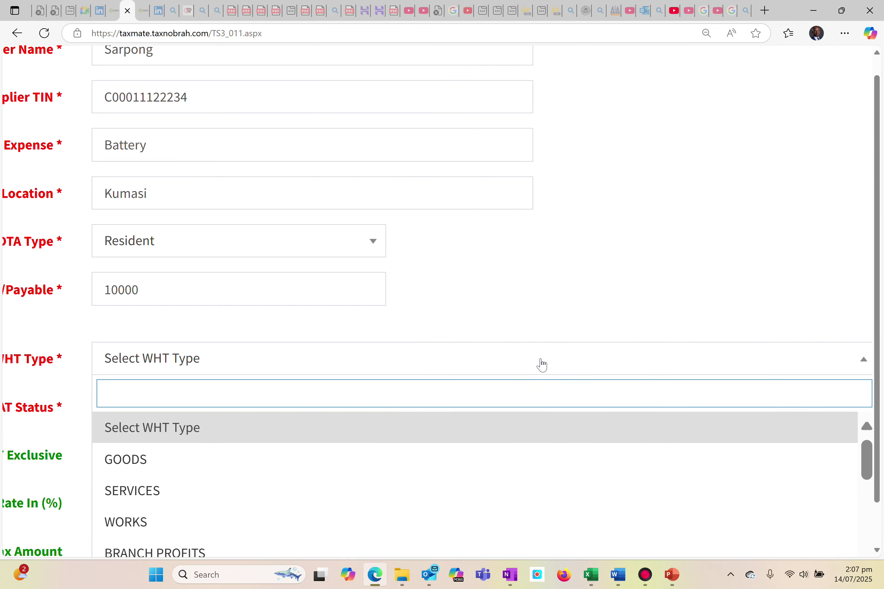
left_click(154, 470)
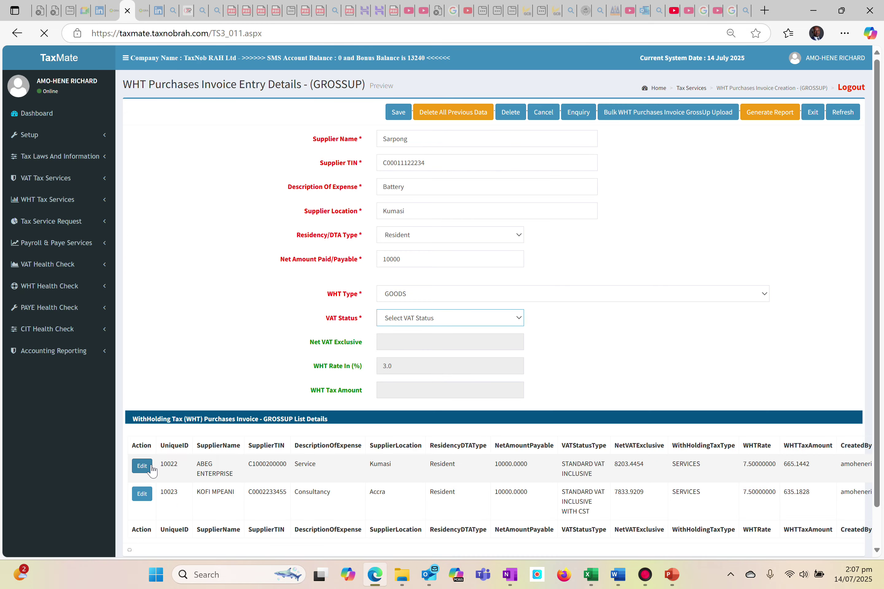
scroll(265, 322, "up", 4)
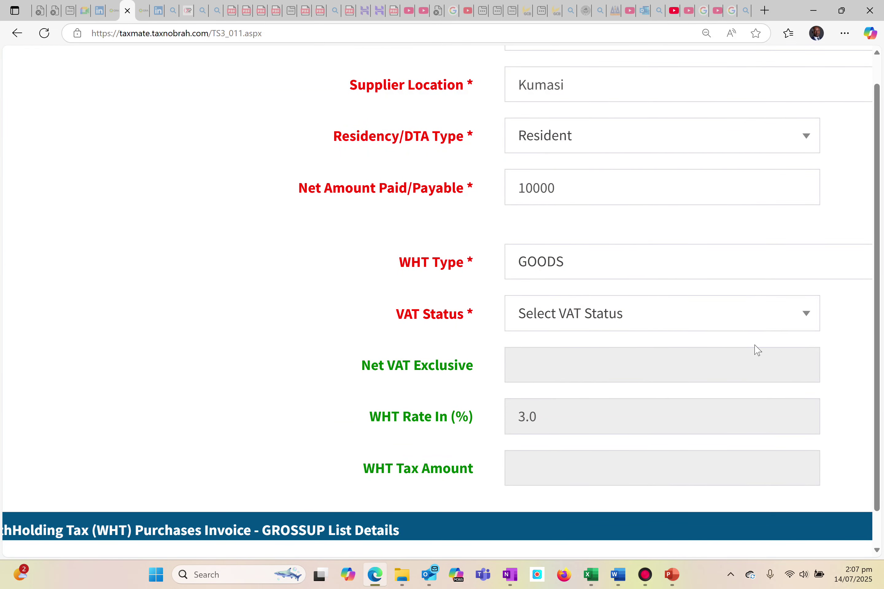
left_click(736, 321)
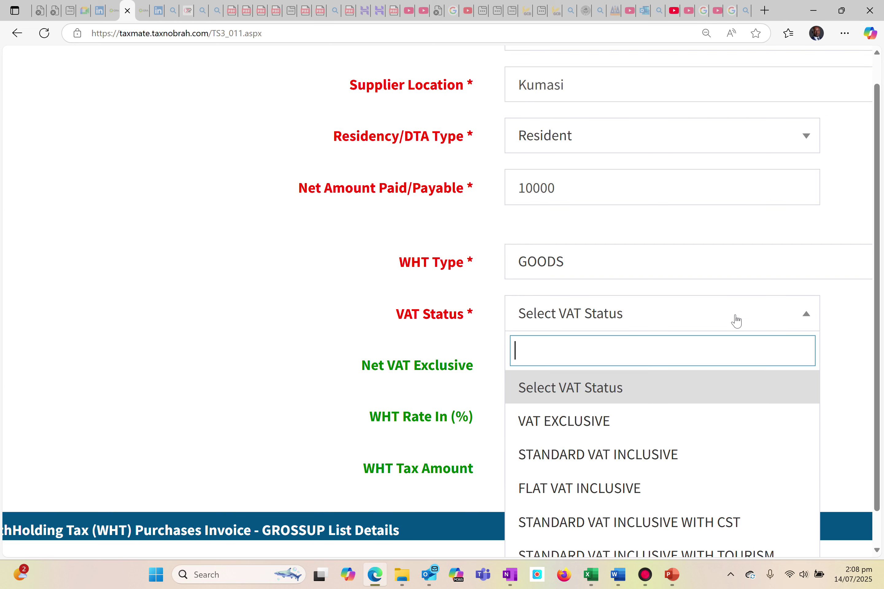
left_click(578, 428)
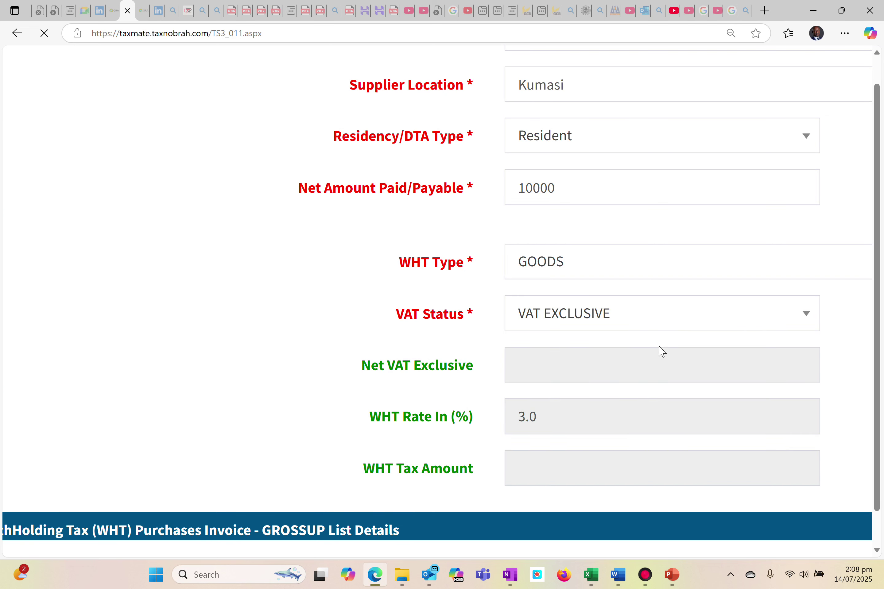
scroll(588, 328, "up", 5)
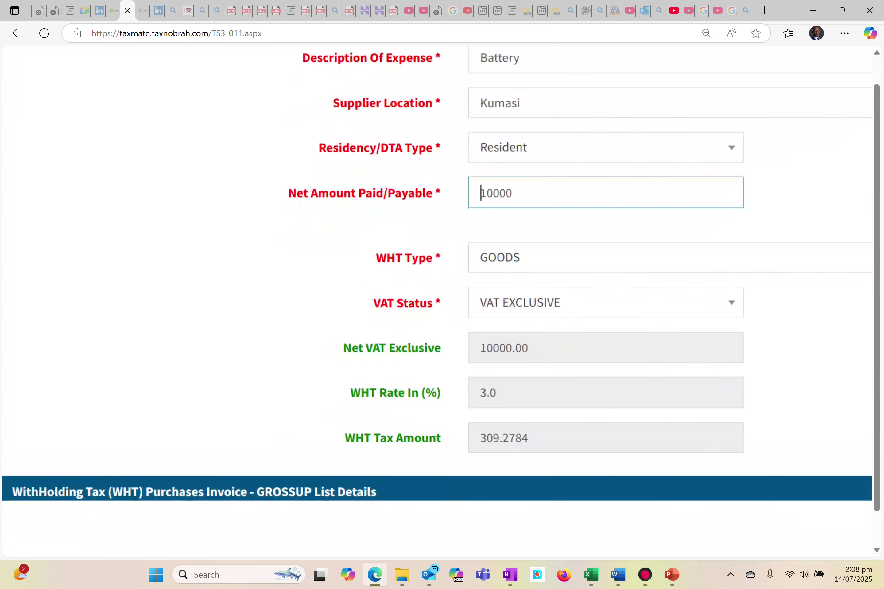
left_click(554, 305)
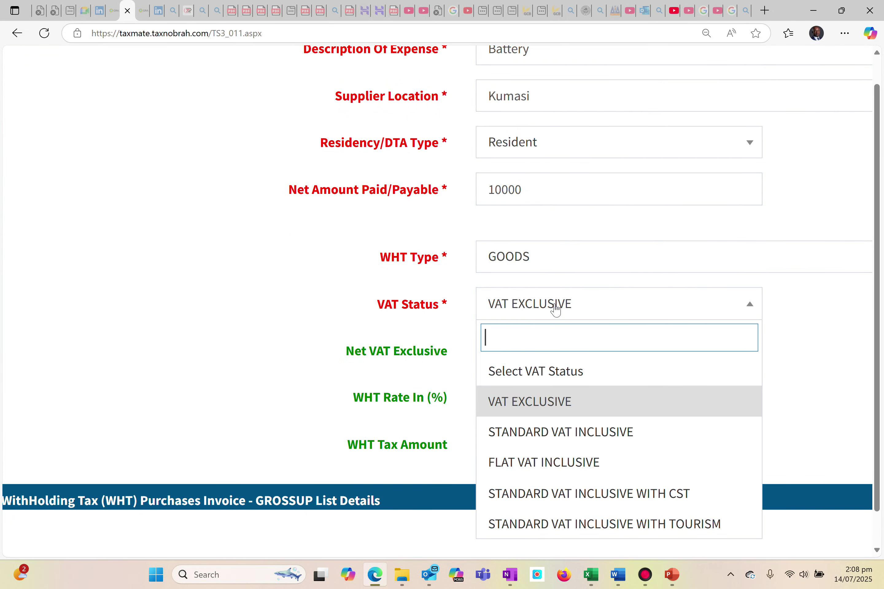
left_click(521, 400)
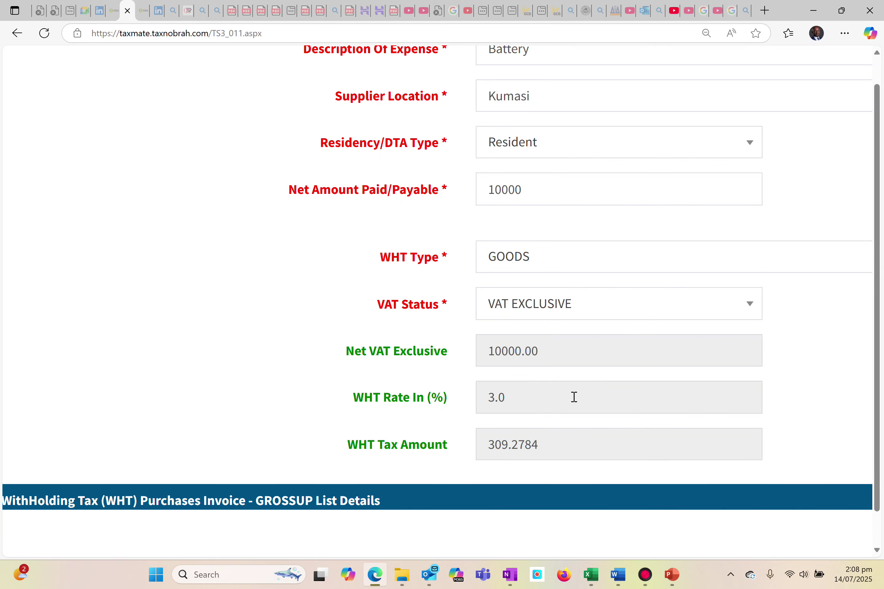
Save the third gross-up purchase invoice and dismiss the confirmation message
scroll(572, 397, "up", 7)
left_click(533, 177)
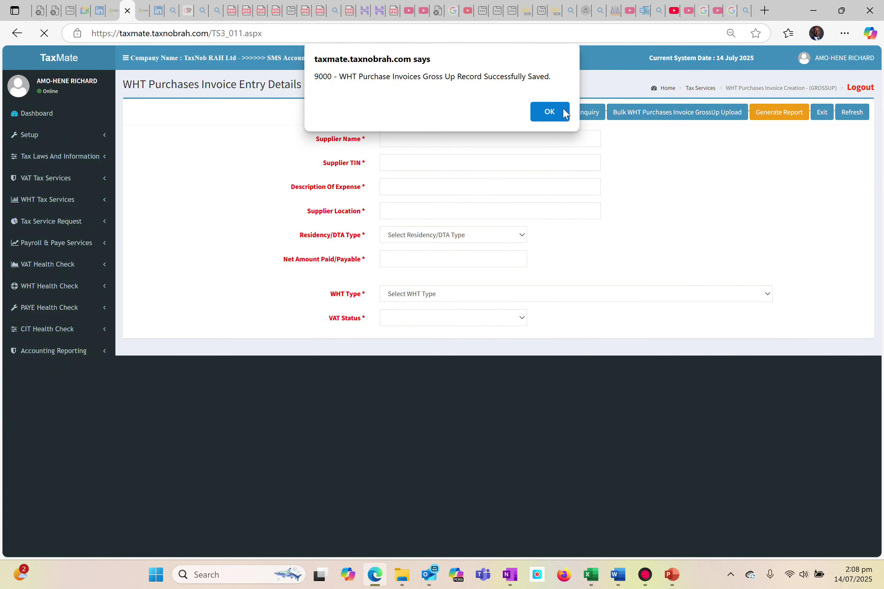
left_click(565, 114)
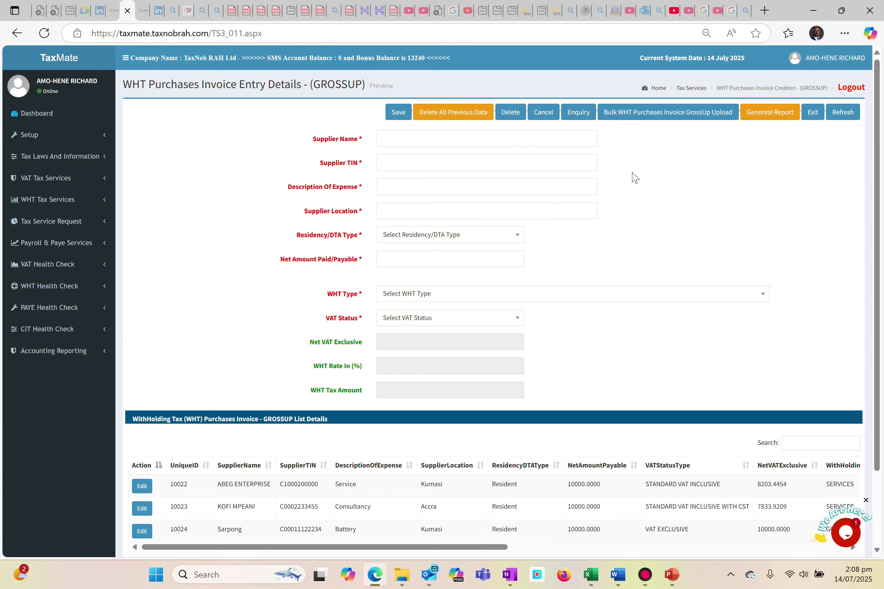
Start a fourth invoice with the supplier's name and TIN, expense description Service and supplier location Kumasi
scroll(620, 180, "up", 5)
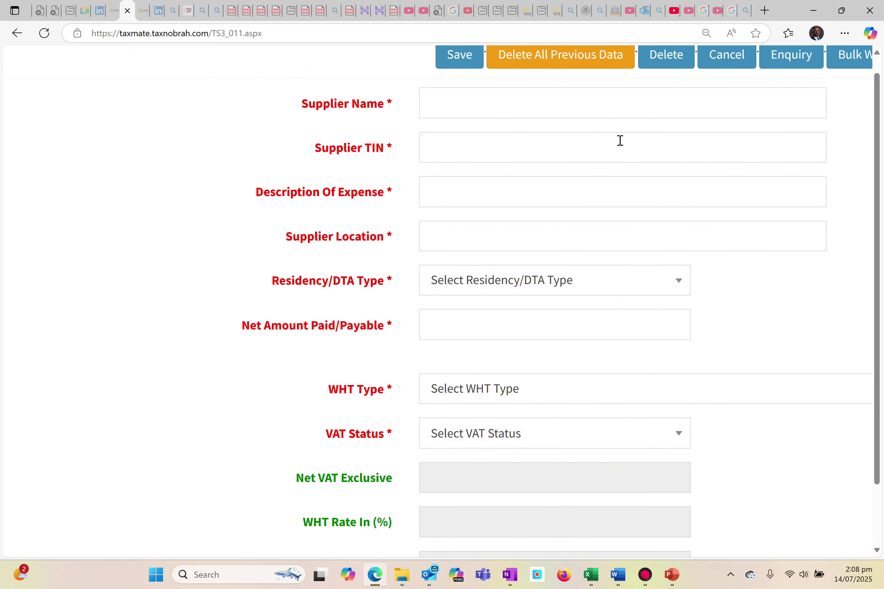
left_click(434, 103)
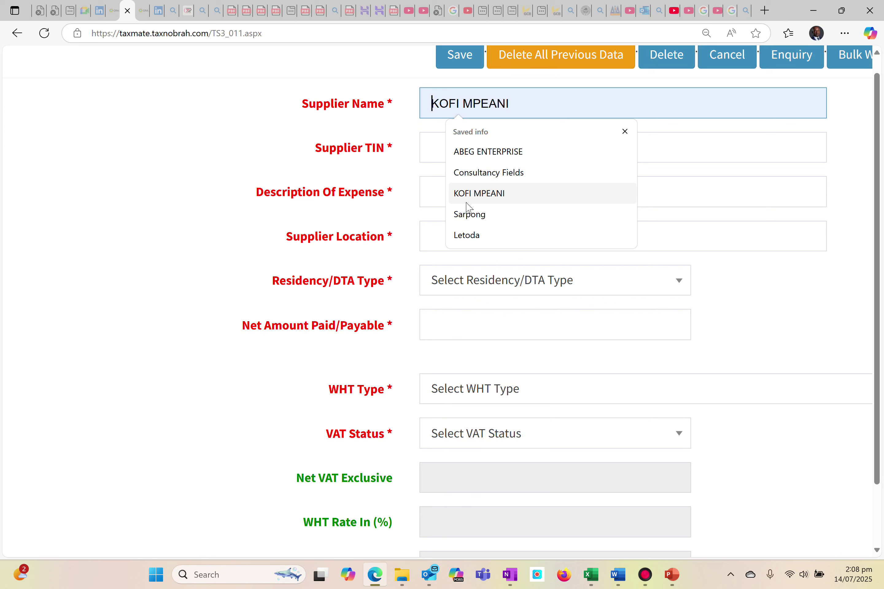
left_click(466, 236)
left_click(452, 150)
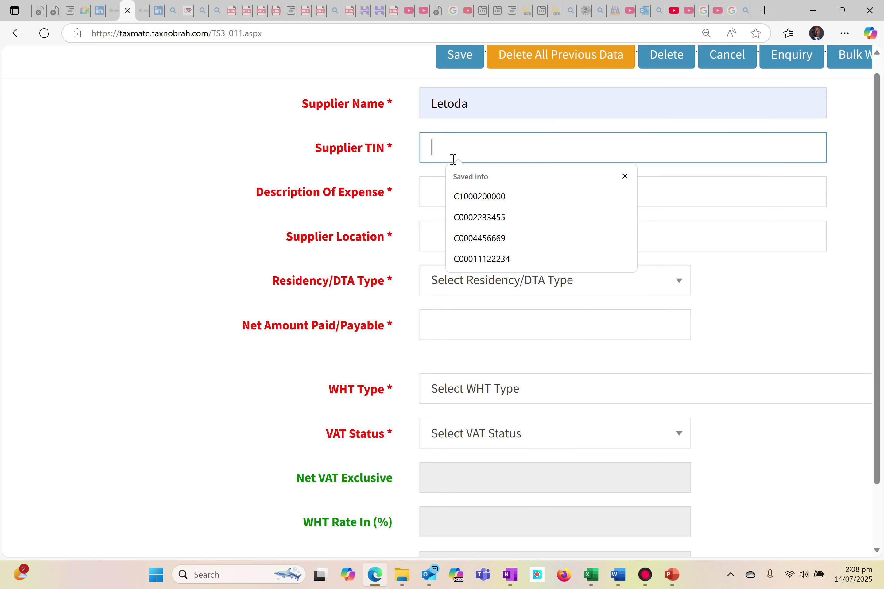
left_click(469, 217)
left_click(463, 191)
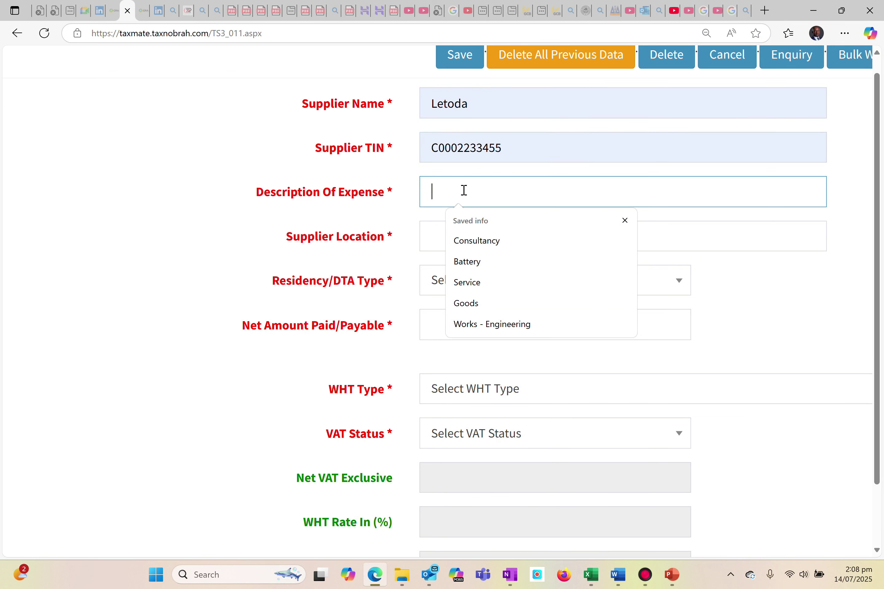
left_click(460, 291)
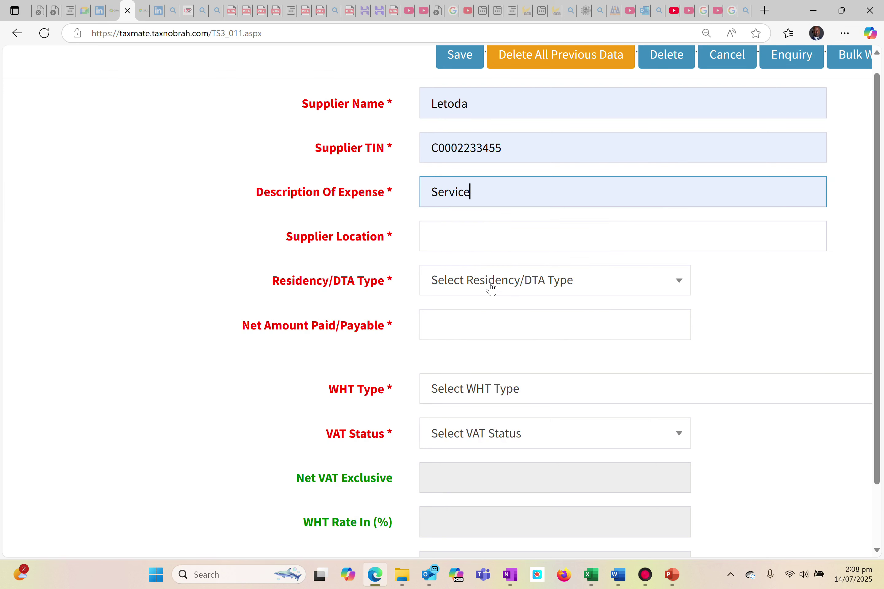
left_click(456, 233)
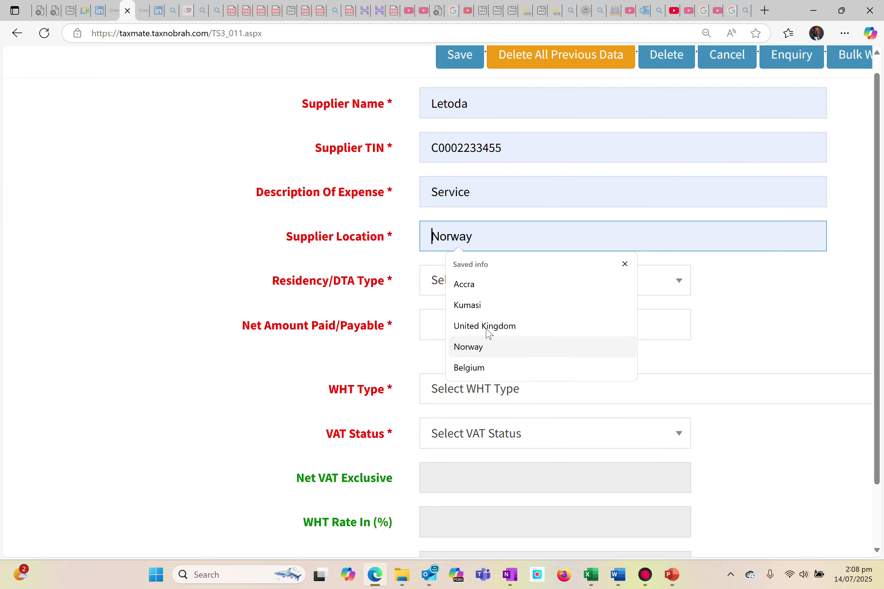
left_click(462, 306)
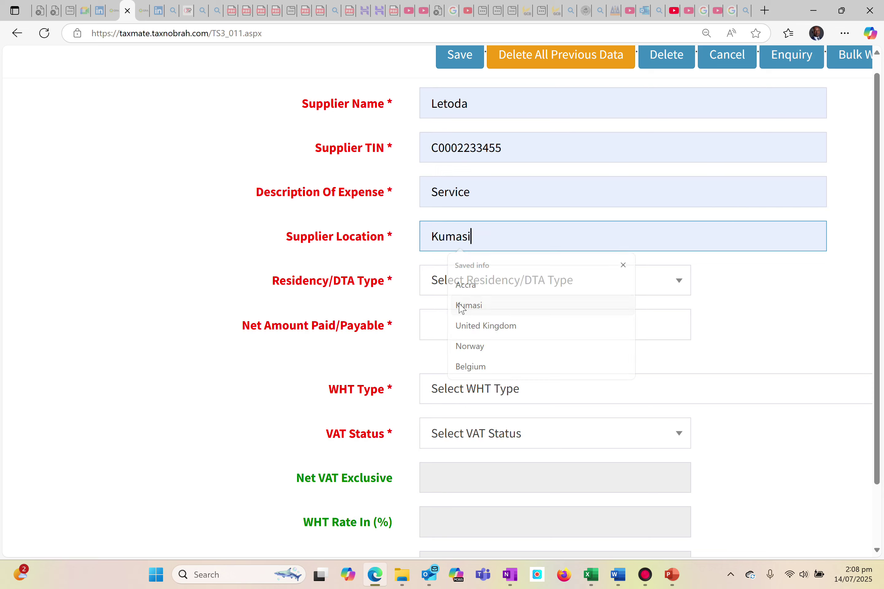
Set the fourth invoice's residency type to Resident and its net amount payable to 10000
left_click(450, 290)
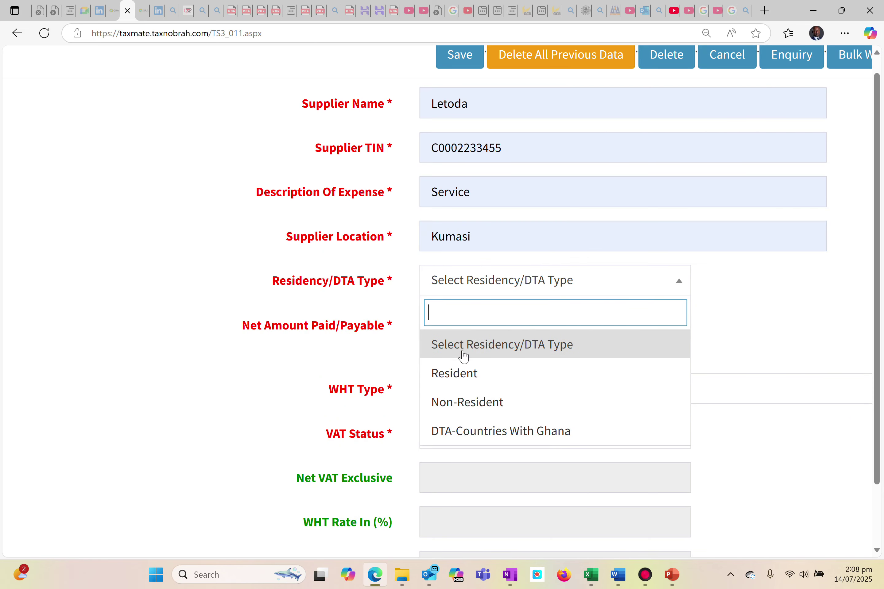
left_click(462, 374)
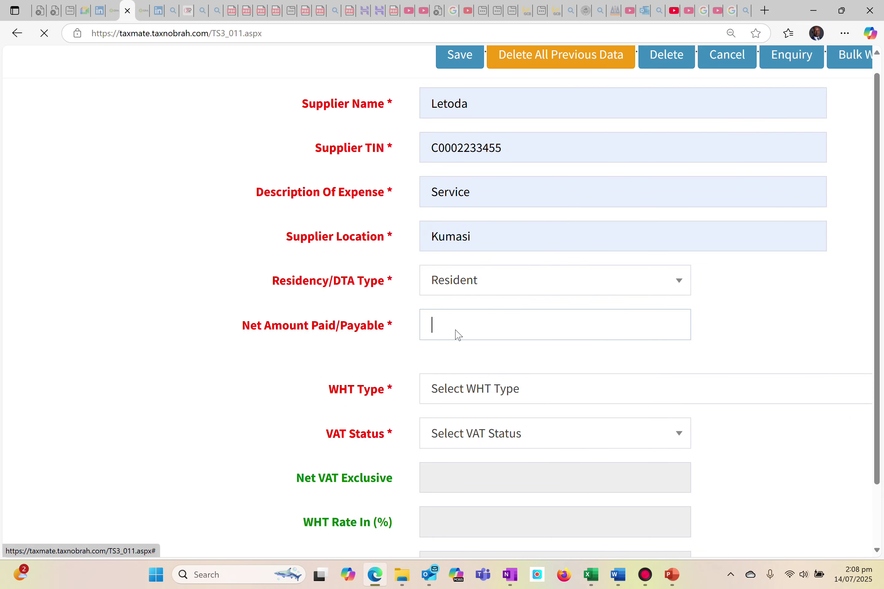
scroll(269, 339, "up", 5)
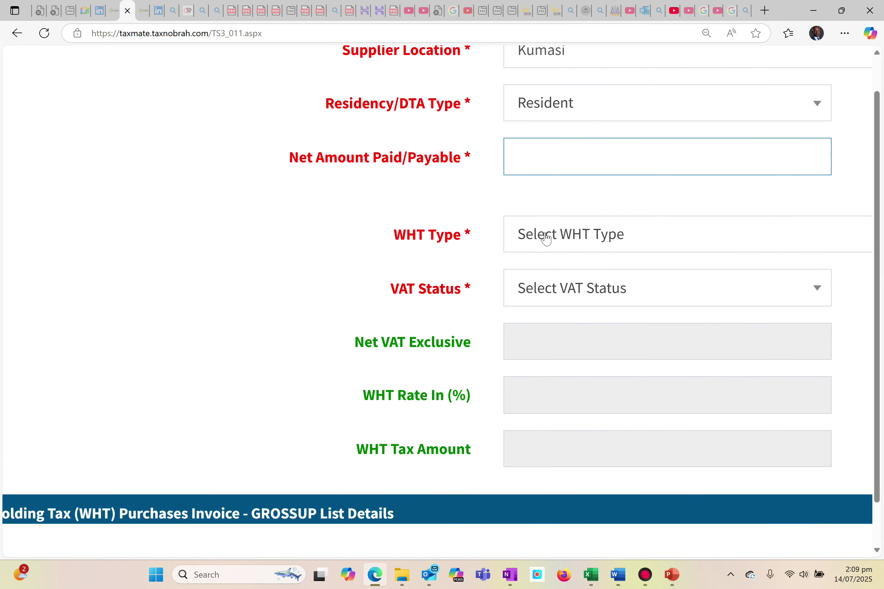
type("10000")
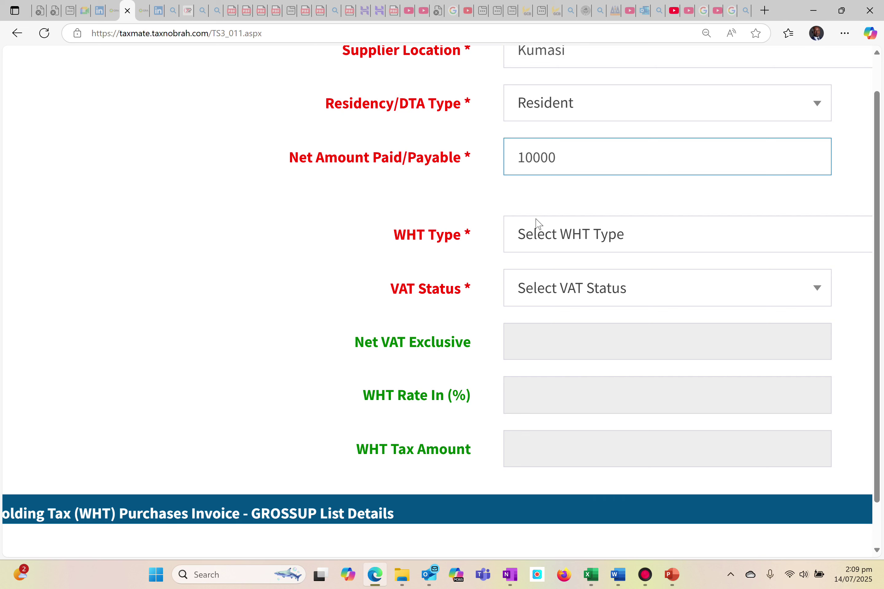
Set the fourth invoice's WHT type to ENDORSEMENT FEES and its VAT status to STANDARD VAT INCLUSIVE WITH TOURISM
left_click(532, 238)
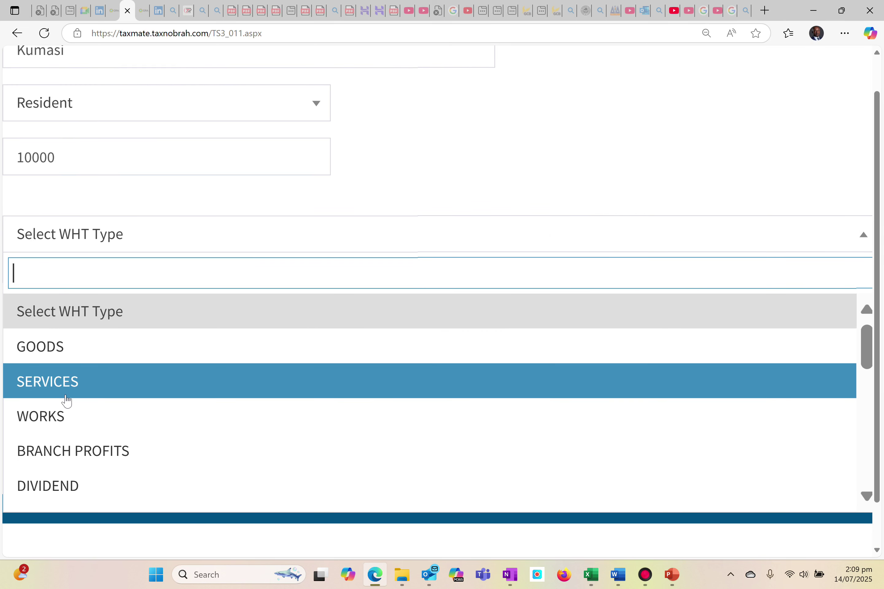
scroll(84, 412, "down", 3)
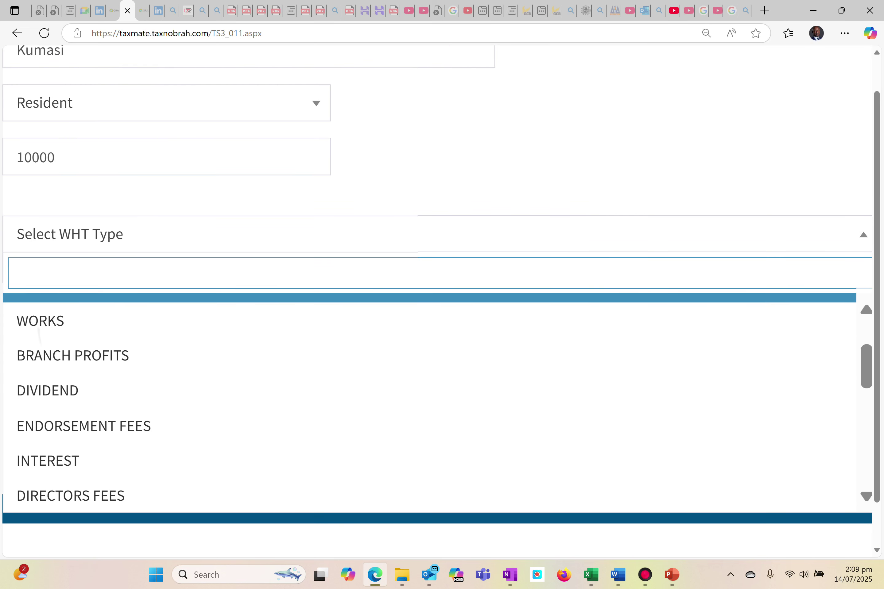
left_click(84, 408)
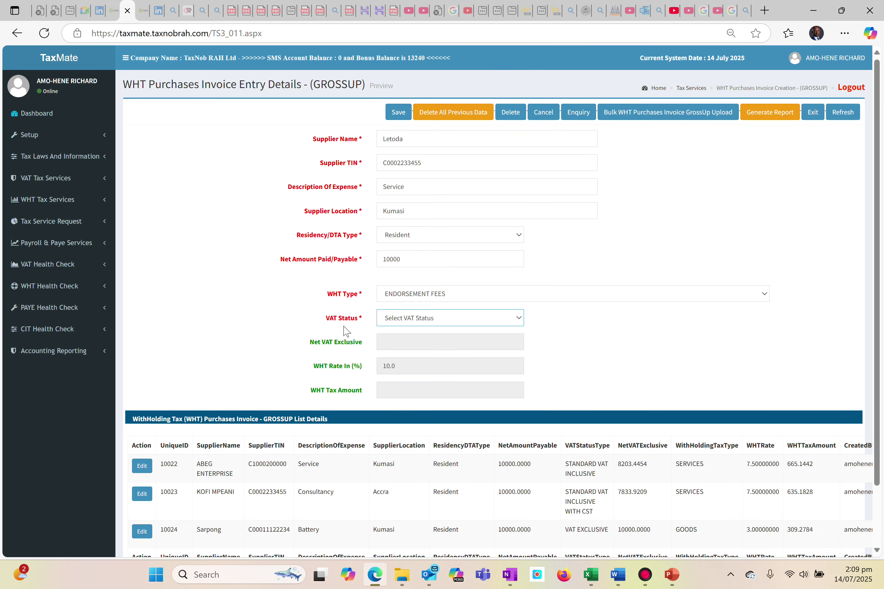
scroll(343, 326, "up", 5)
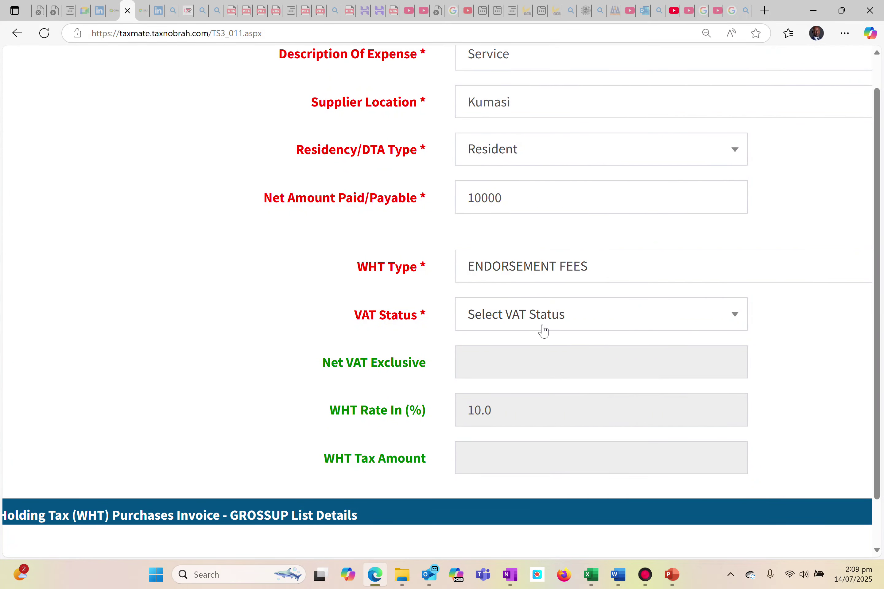
left_click(543, 331)
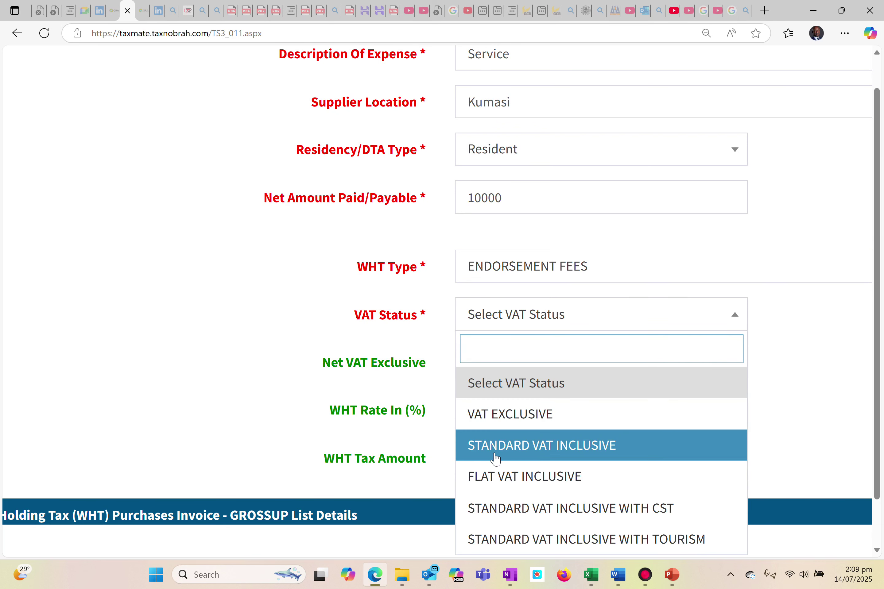
left_click(526, 539)
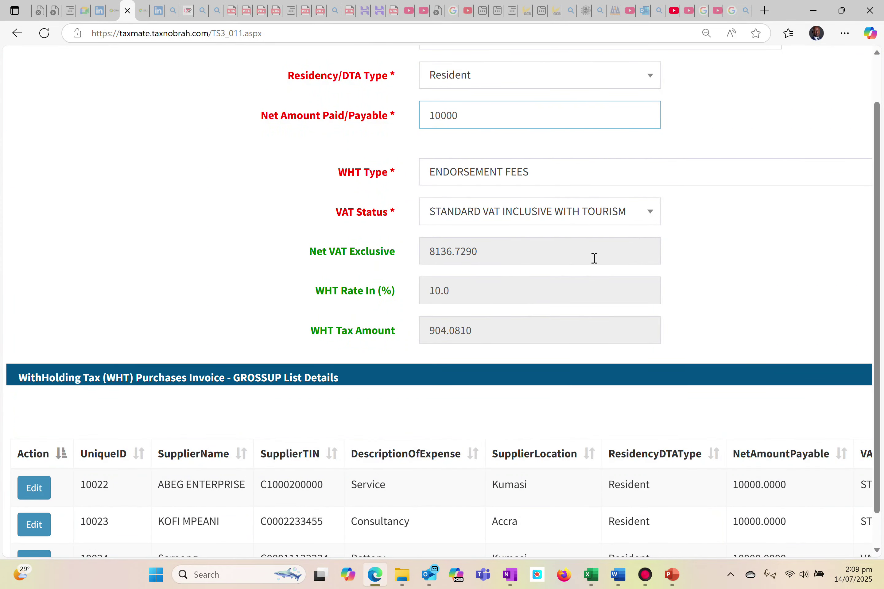
scroll(726, 219, "up", 8)
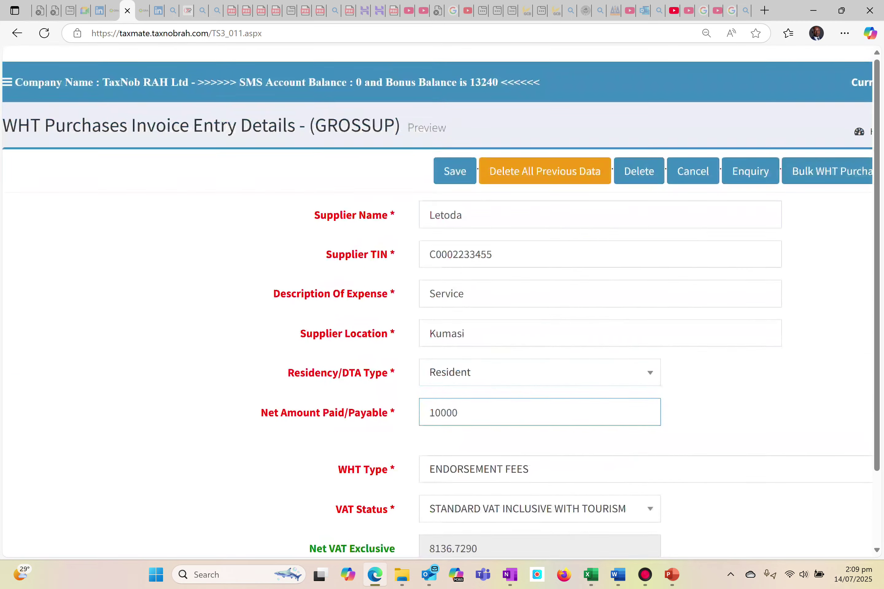
scroll(546, 120, "down", 3)
scroll(463, 234, "down", 5)
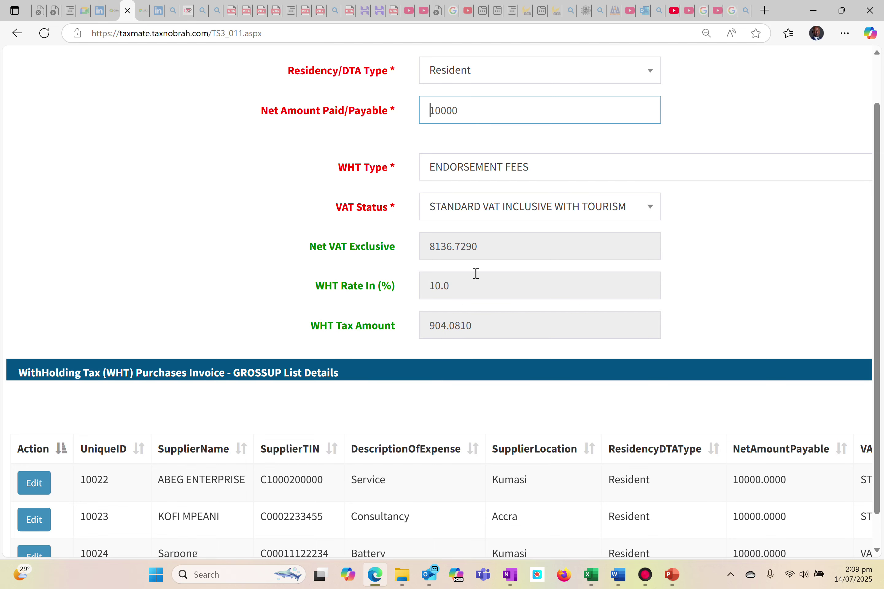
Change the fourth invoice's WHT type to SERVICES
left_click(494, 177)
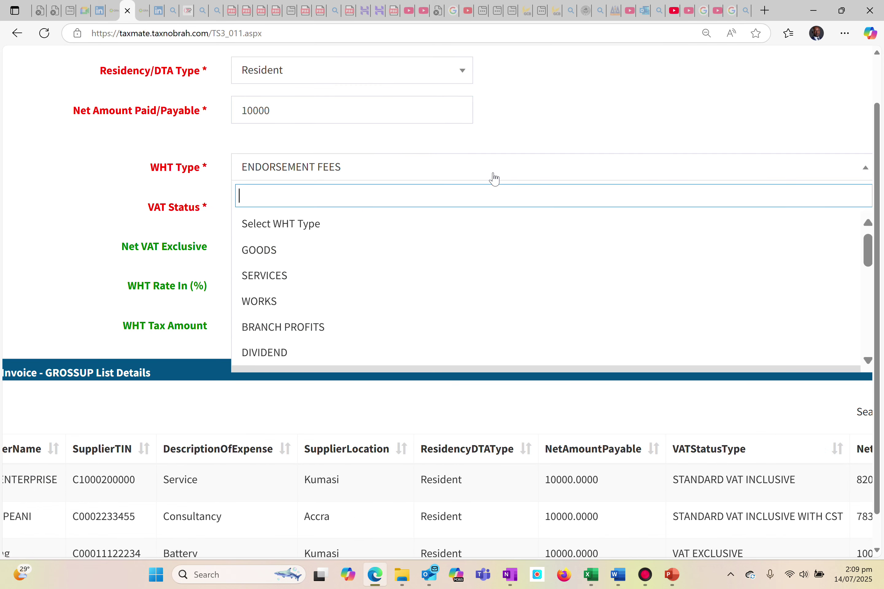
left_click(280, 276)
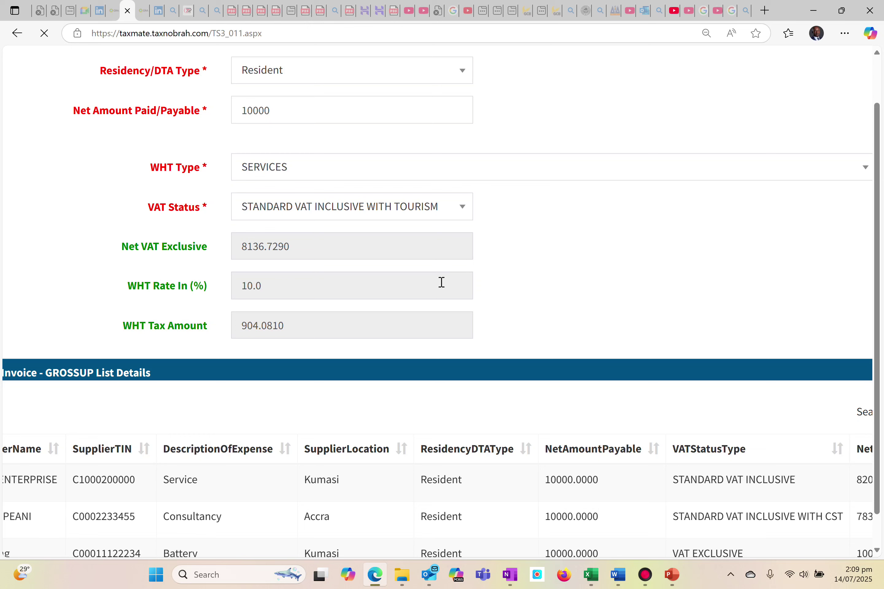
left_click(431, 258)
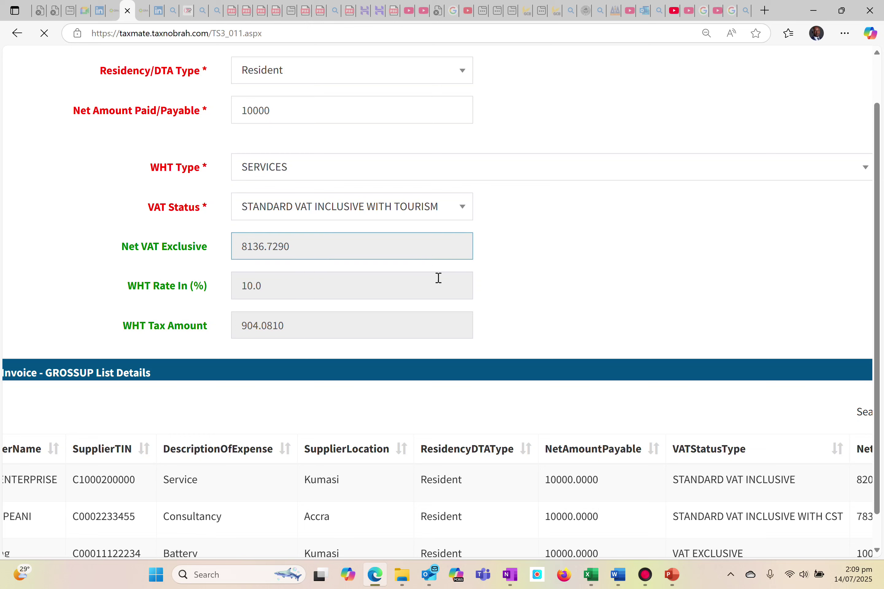
left_click(334, 168)
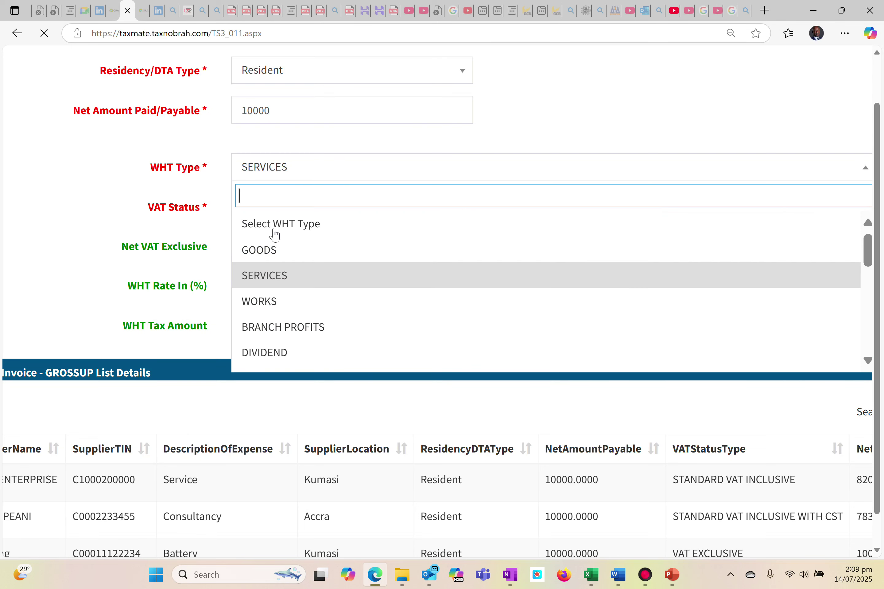
left_click(271, 276)
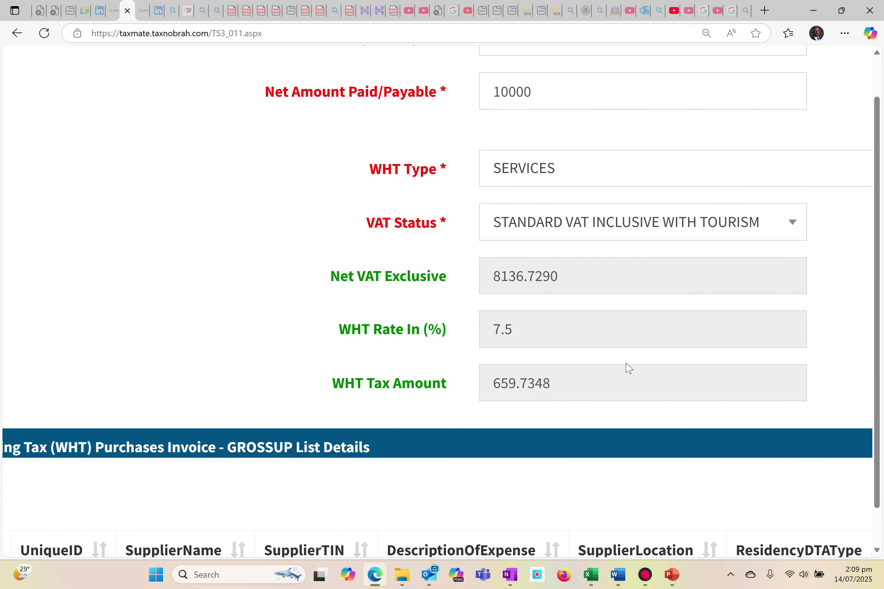
Change the fourth invoice's WHT type to WORKS and review the recalculated tax fields
left_click(798, 233)
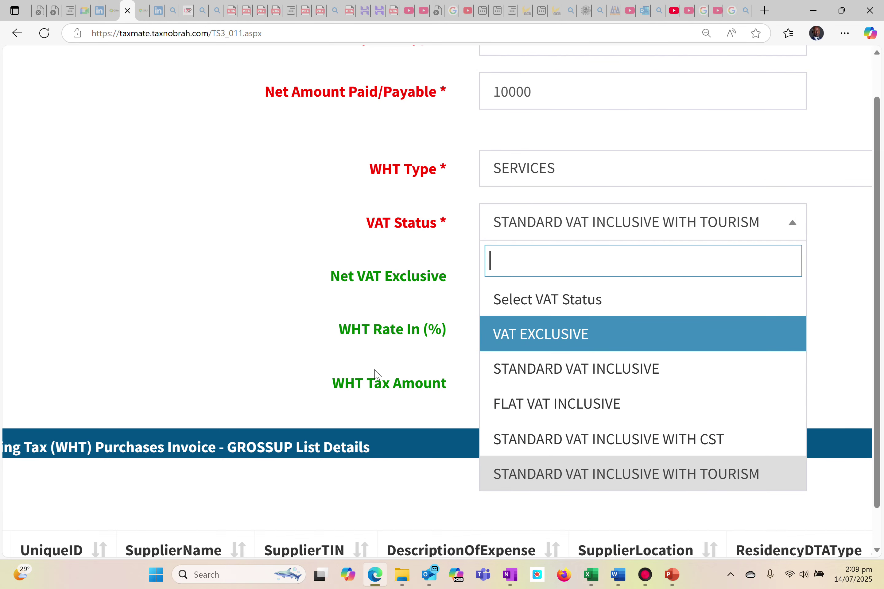
left_click(267, 362)
left_click(590, 174)
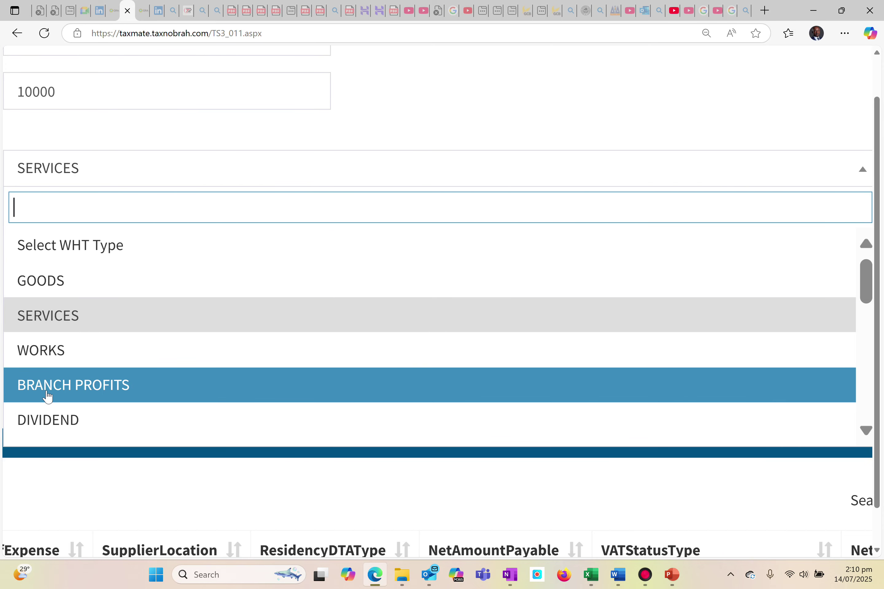
left_click(98, 350)
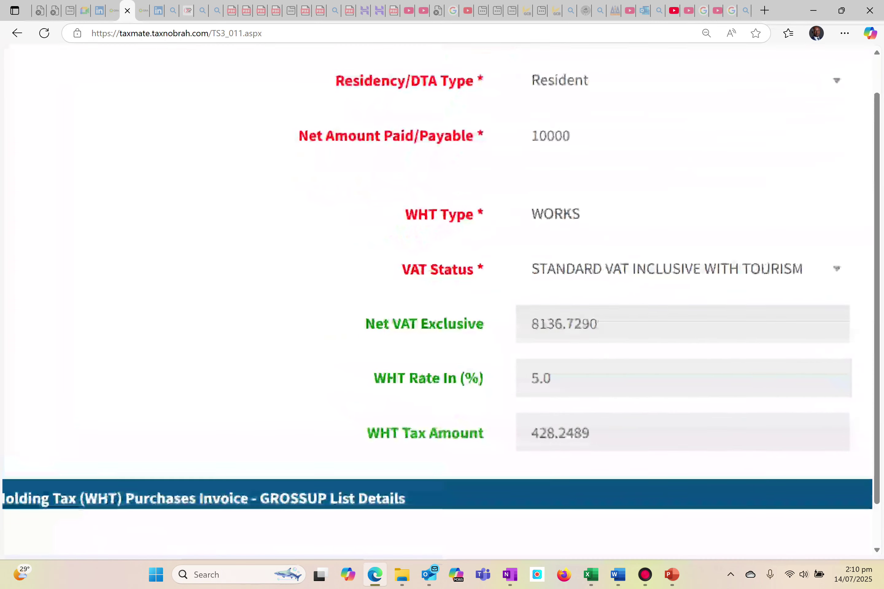
scroll(541, 298, "right", 3)
scroll(541, 297, "up", 4)
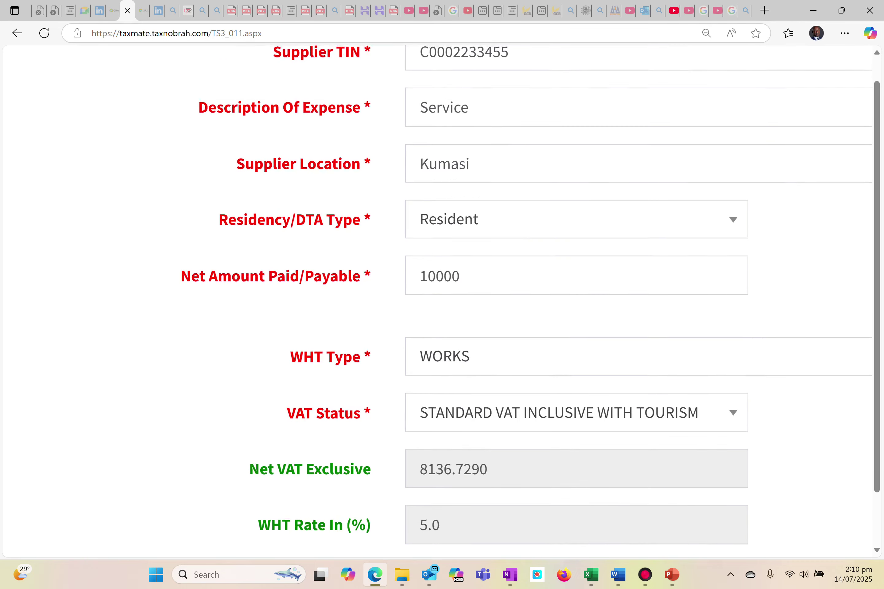
scroll(544, 303, "down", 4)
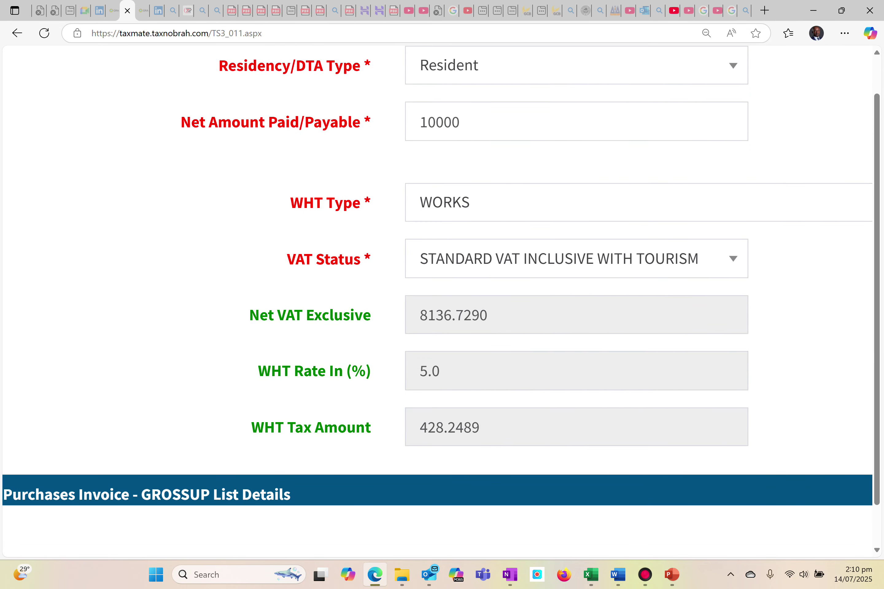
scroll(437, 304, "up", 2)
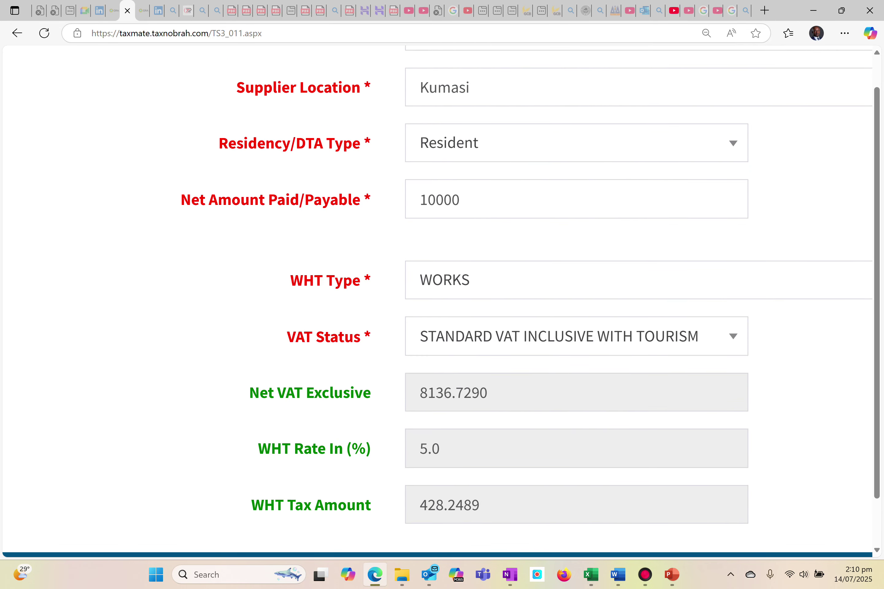
Set the fourth invoice's residency type to Non-Resident and its WHT type to SERVICES
left_click(513, 148)
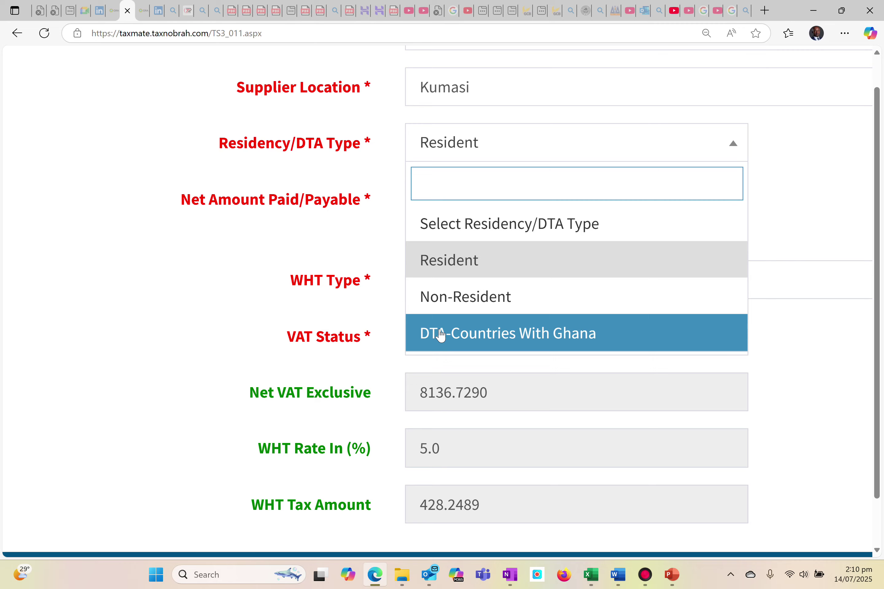
left_click(434, 310)
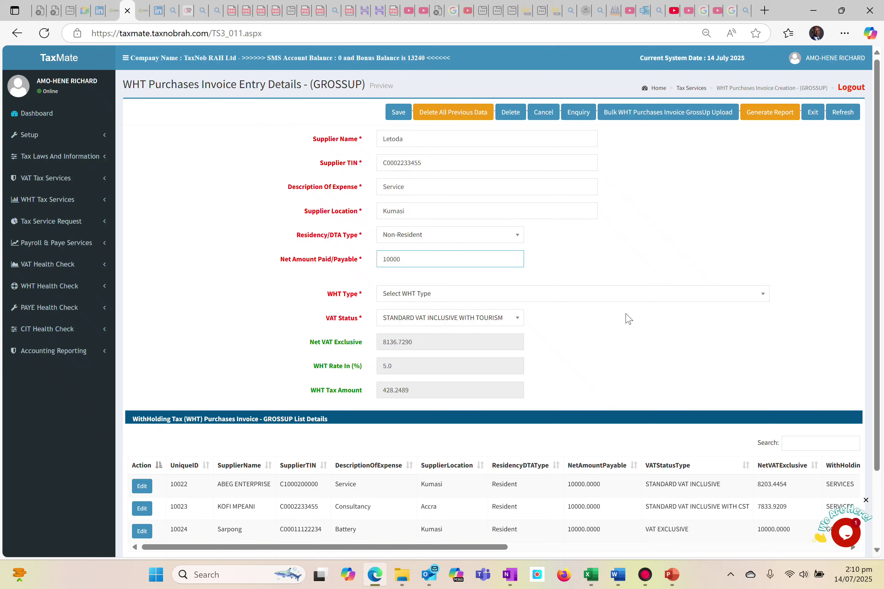
left_click(434, 300)
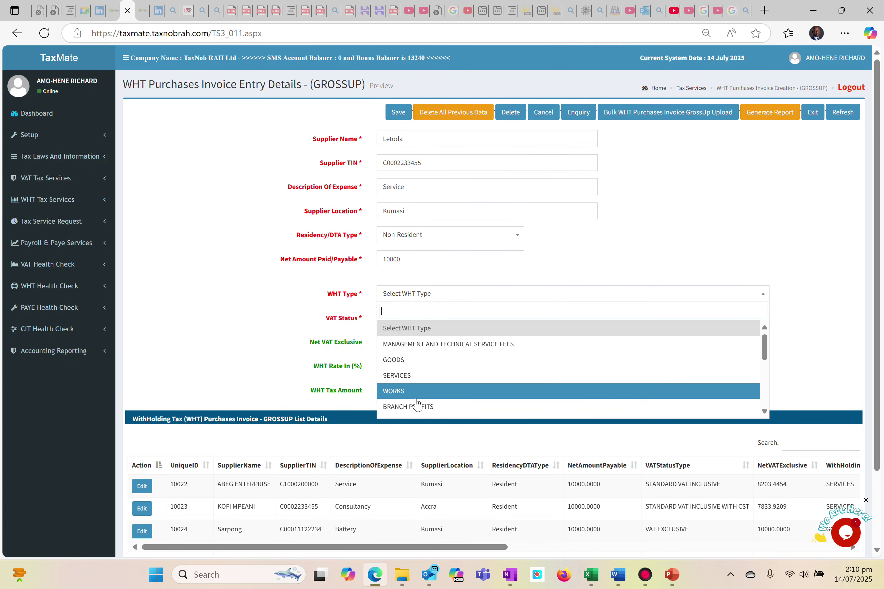
left_click(404, 380)
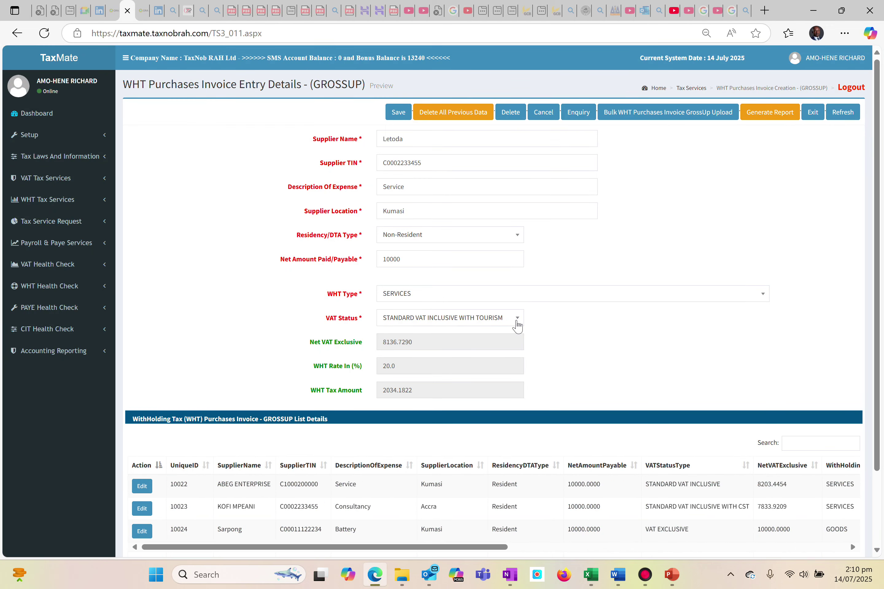
Set the non-resident service invoice's VAT status to VAT EXCLUSIVE
left_click(495, 323)
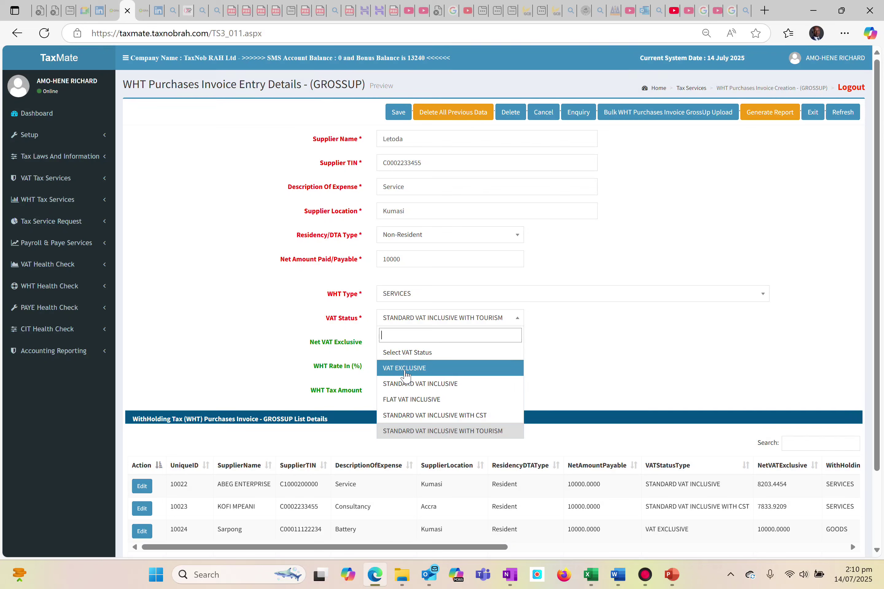
left_click(404, 373)
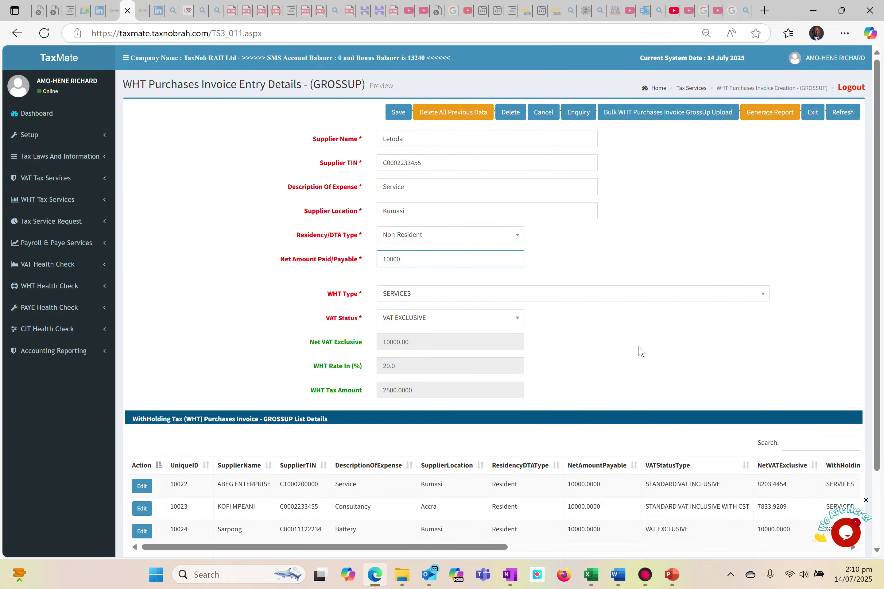
scroll(403, 332, "up", 5)
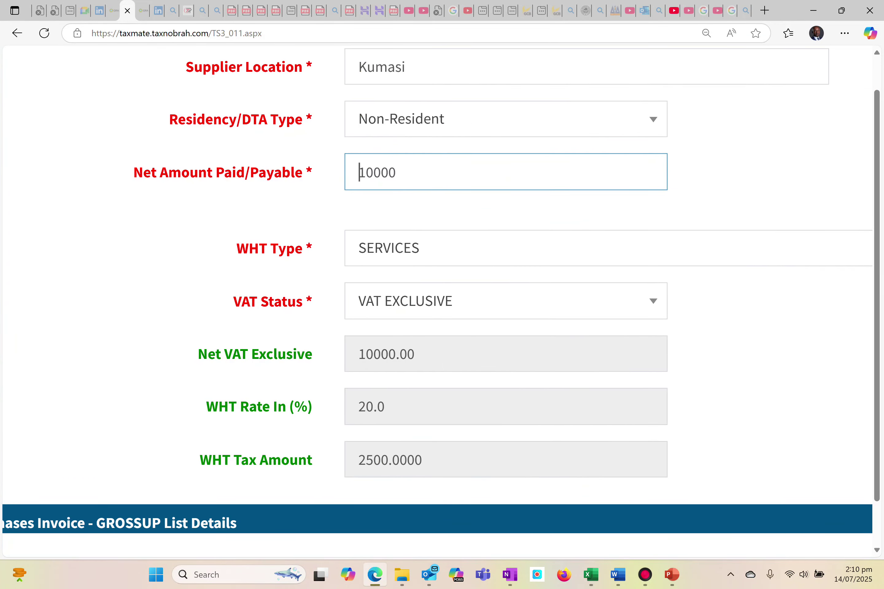
scroll(433, 204, "down", 3)
Save the fourth gross-up purchase invoice and dismiss the confirmation message
scroll(432, 204, "up", 8)
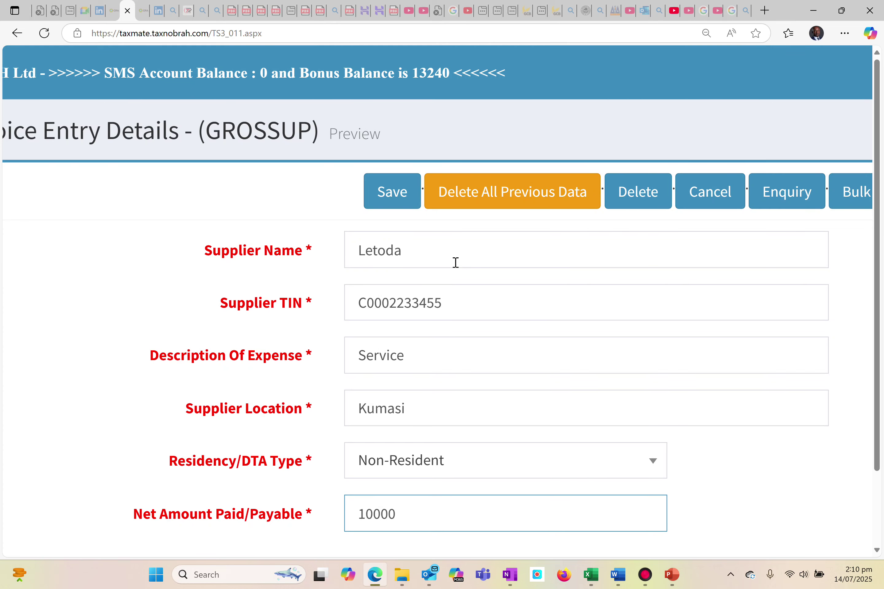
scroll(466, 231, "down", 3)
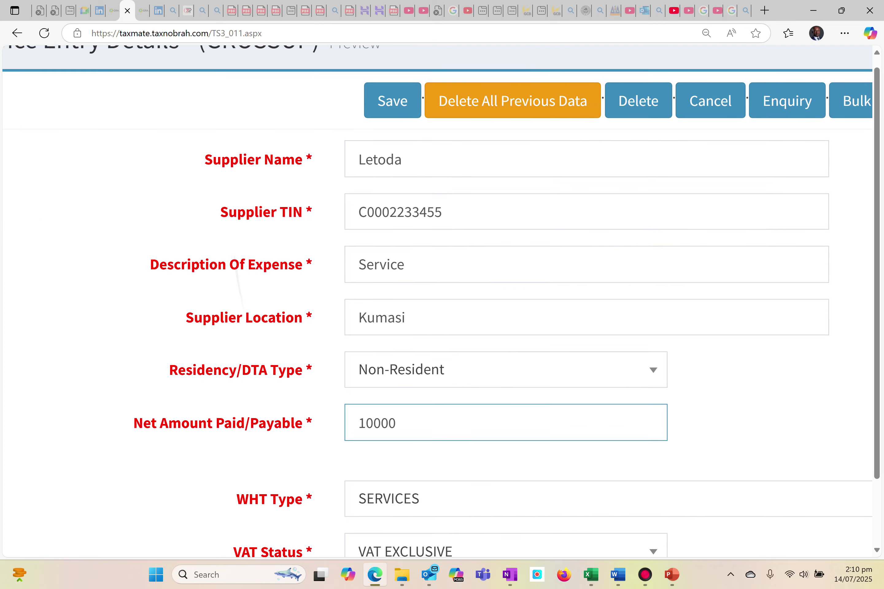
left_click(393, 82)
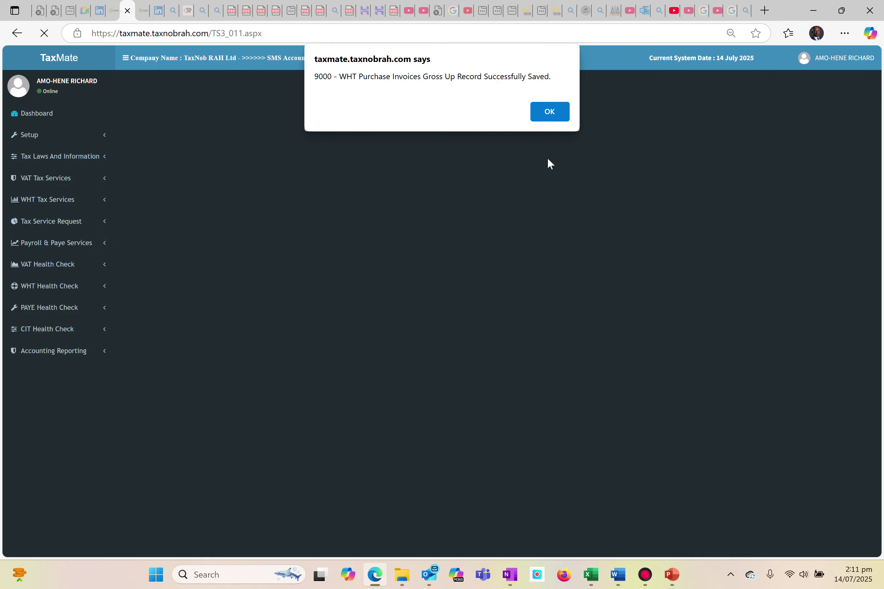
left_click(549, 113)
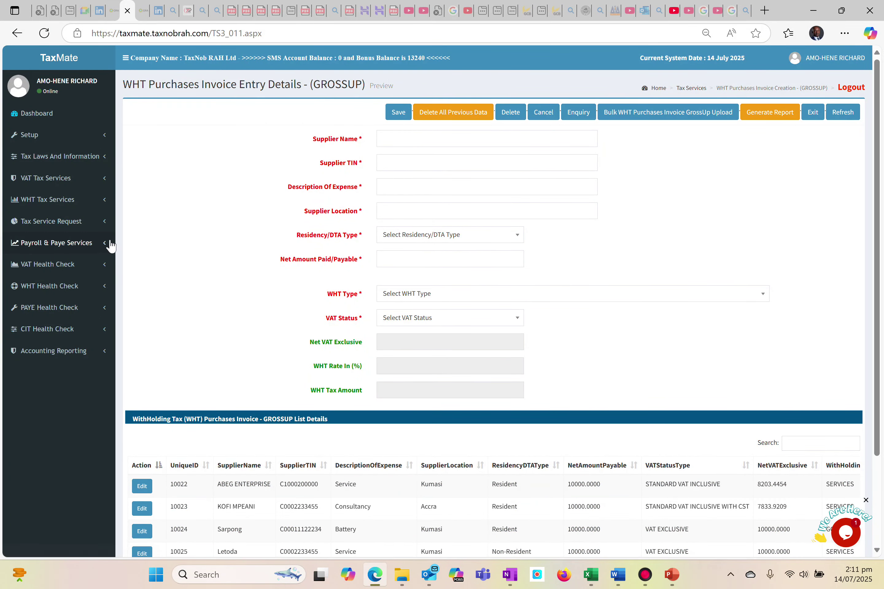
Review the saved invoices in the gross-up list and generate the gross-up WHT purchase invoice report
scroll(174, 292, "down", 2)
scroll(441, 304, "down", 2)
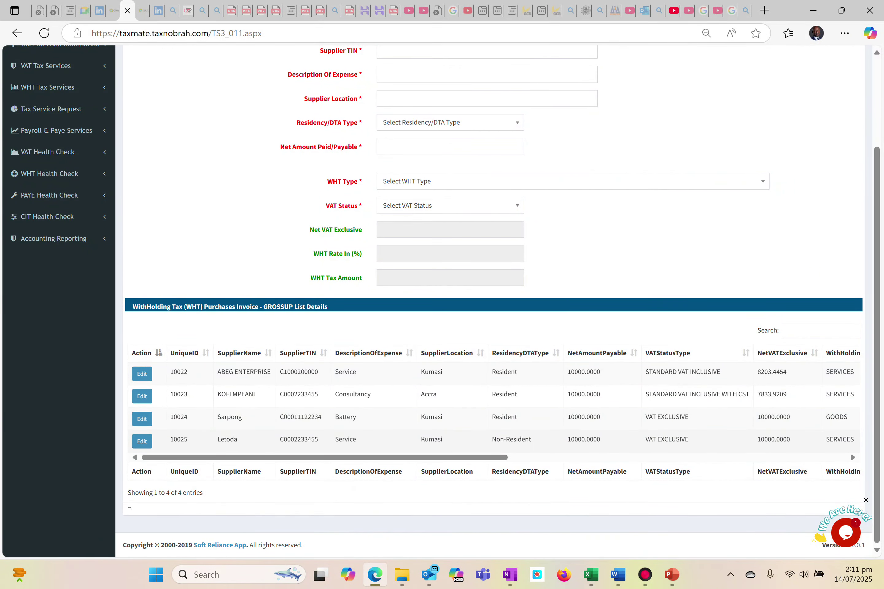
scroll(380, 418, "up", 5)
scroll(437, 381, "right", 10)
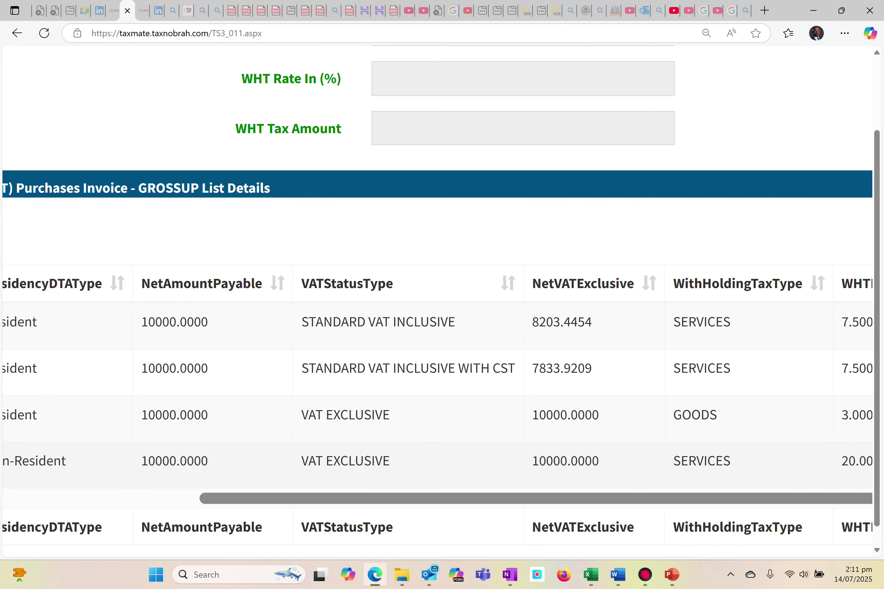
scroll(609, 392, "up", 15)
scroll(750, 361, "right", 8)
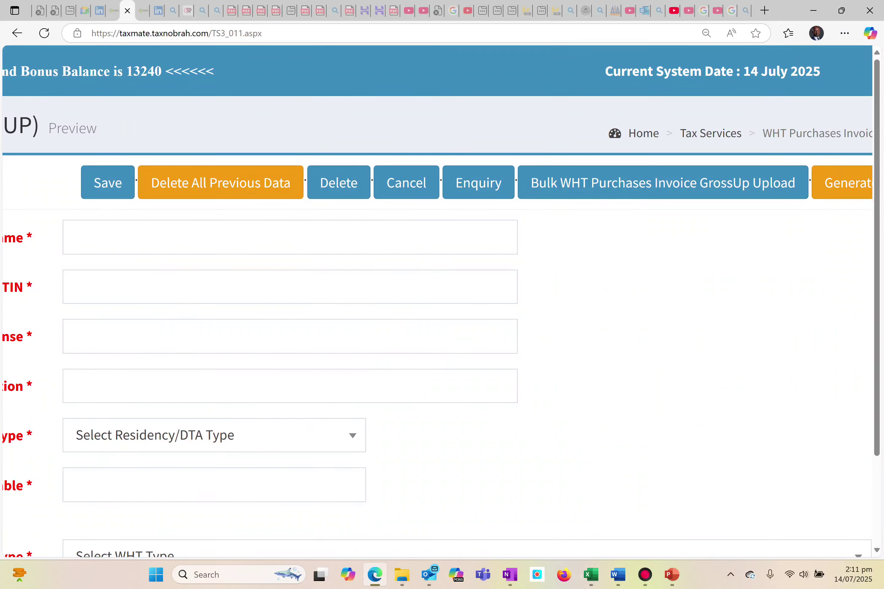
left_click(637, 189)
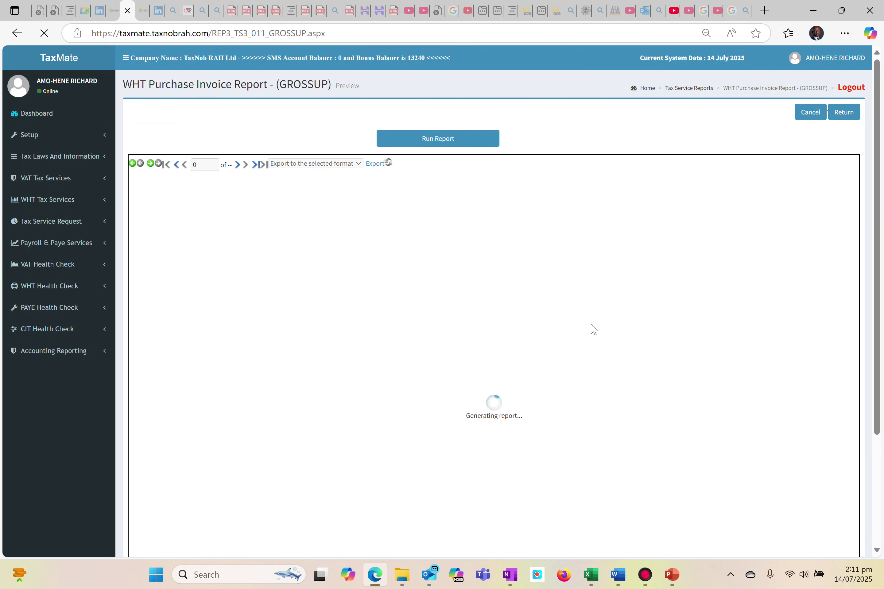
scroll(214, 260, "up", 5)
scroll(214, 260, "up", 5)
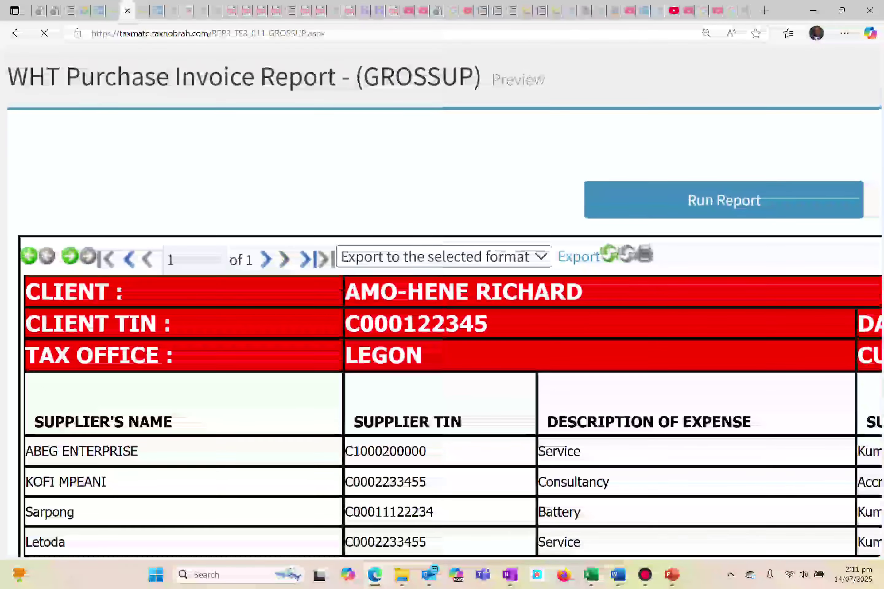
Examine the gross-up WHT purchase invoice report's supplier details, residency, net amounts, VAT status, WHT types, rates and tax amounts
scroll(214, 260, "down", 3)
scroll(442, 323, "up", 3)
scroll(441, 362, "right", 10)
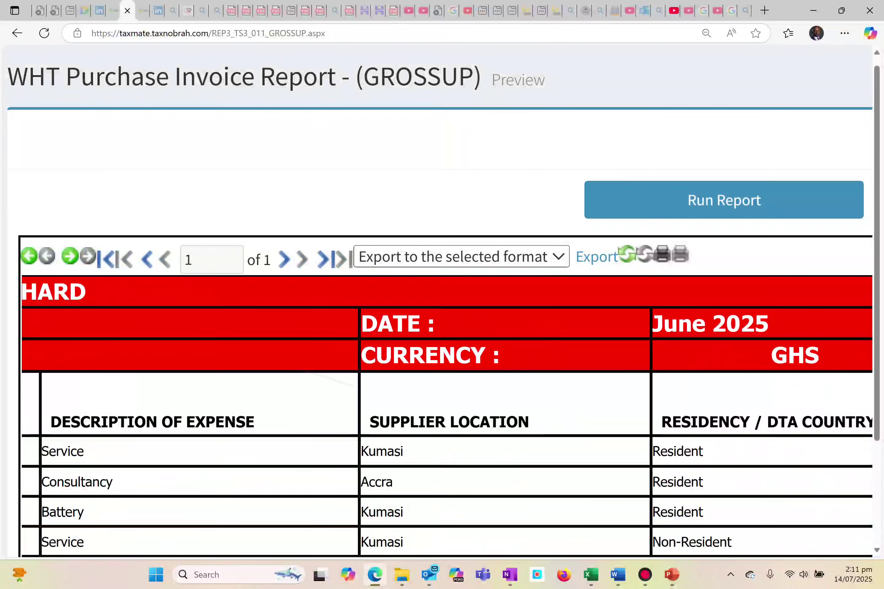
scroll(442, 304, "down", 4)
scroll(442, 266, "right", 10)
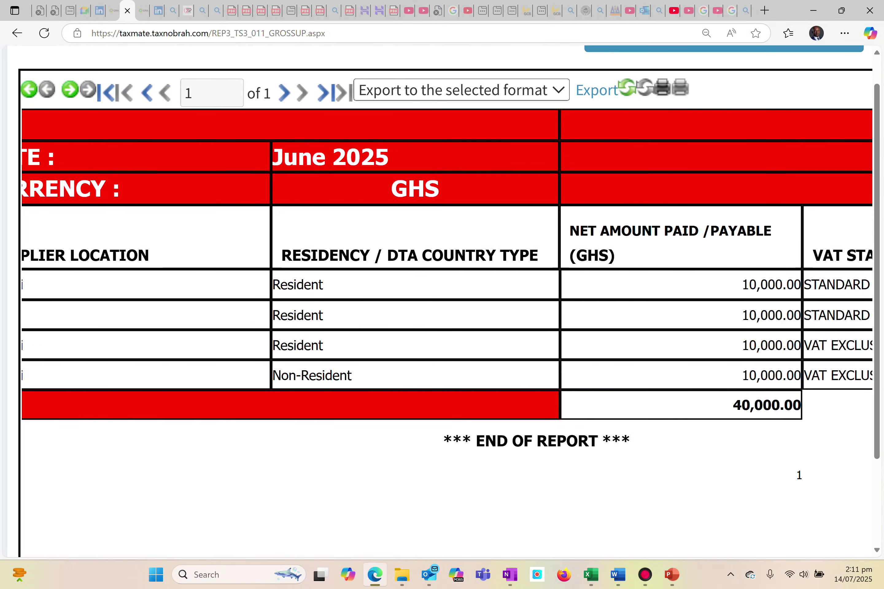
scroll(442, 266, "right", 10)
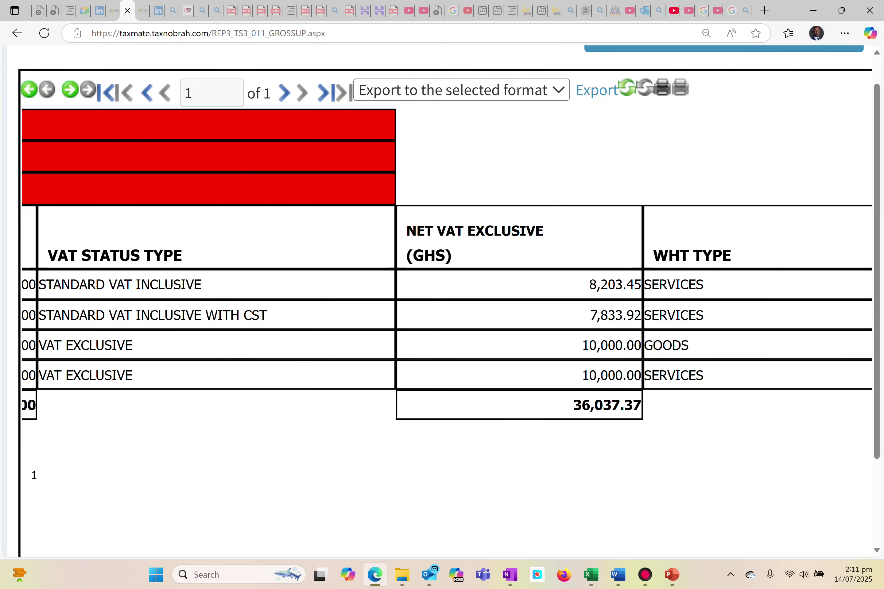
scroll(441, 266, "right", 15)
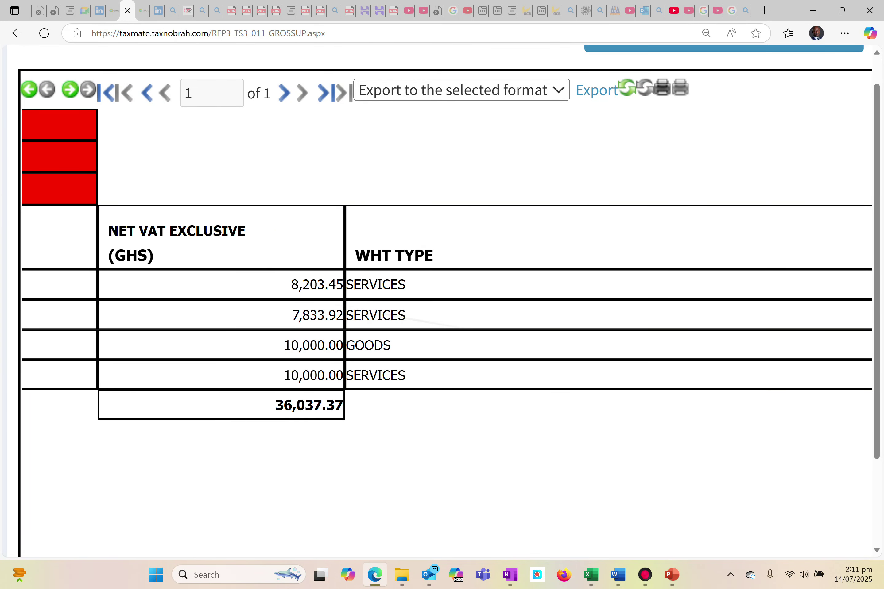
scroll(441, 266, "right", 11)
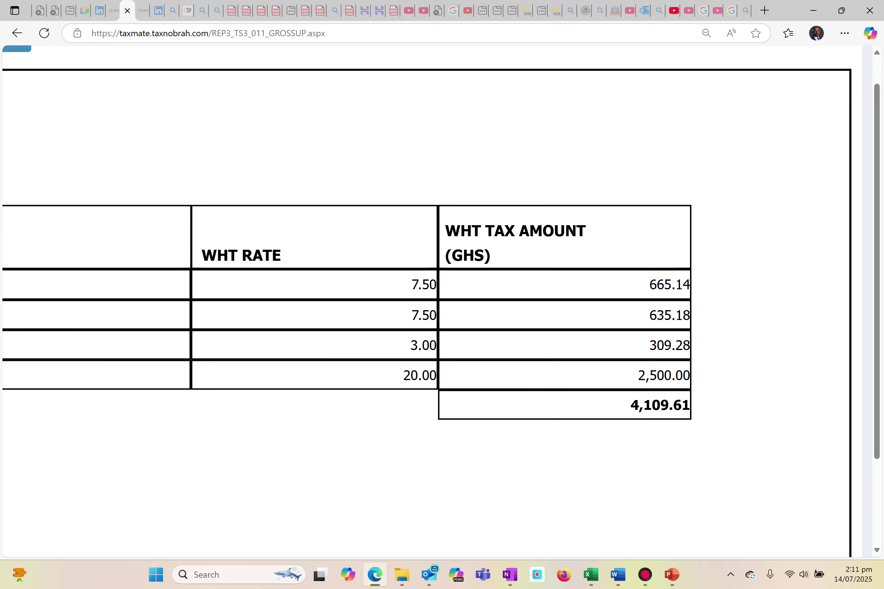
scroll(441, 266, "down", 8)
scroll(281, 232, "up", 3)
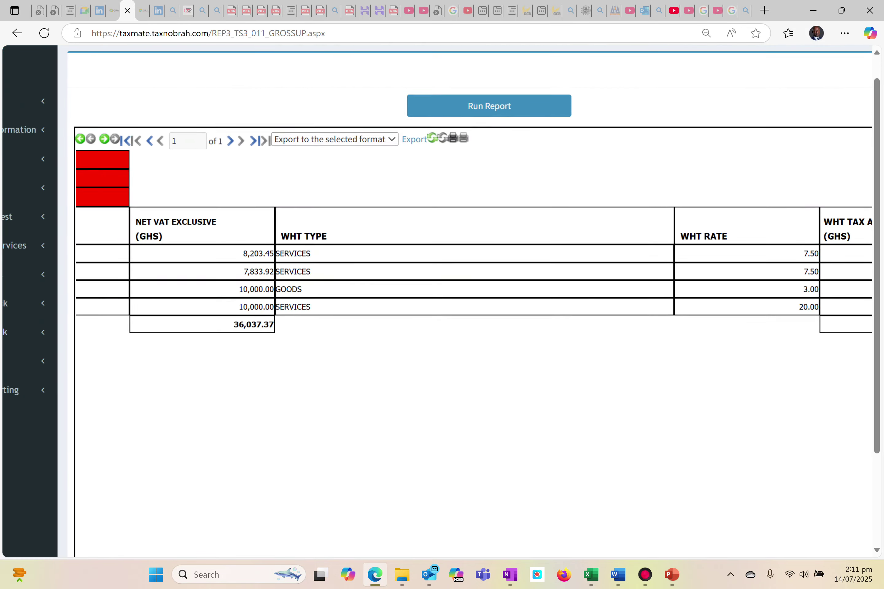
scroll(547, 151, "left", 20)
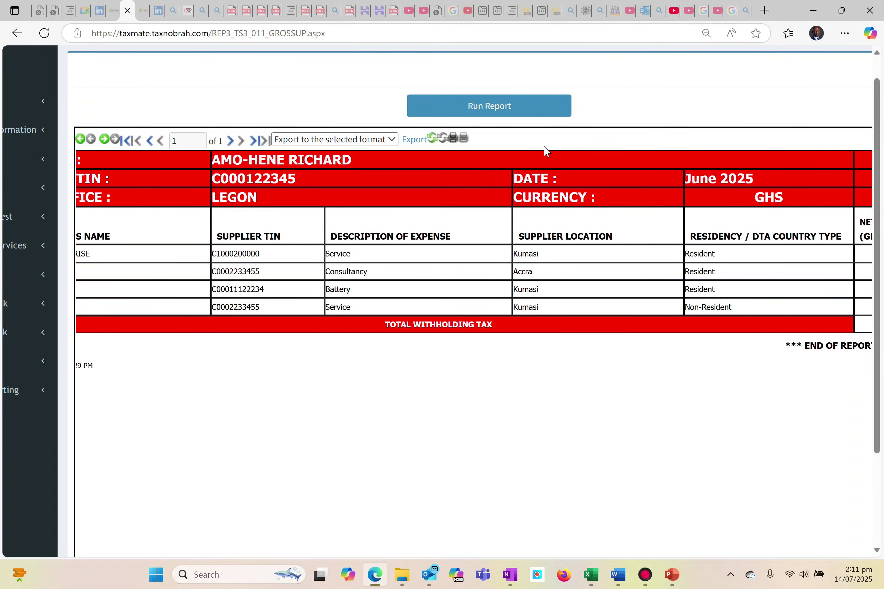
Export the gross-up WHT purchase invoice report in Excel format
scroll(546, 151, "left", 2)
left_click(390, 140)
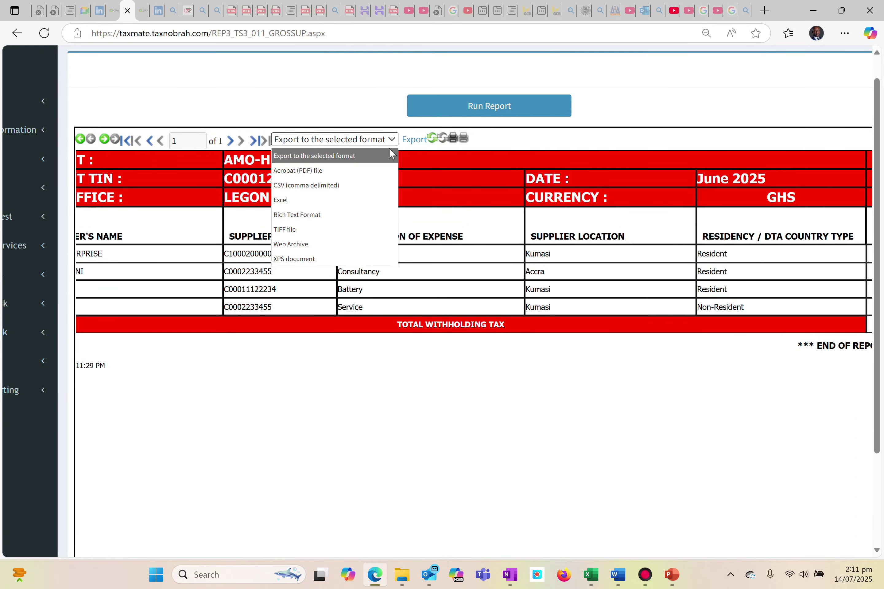
left_click(289, 201)
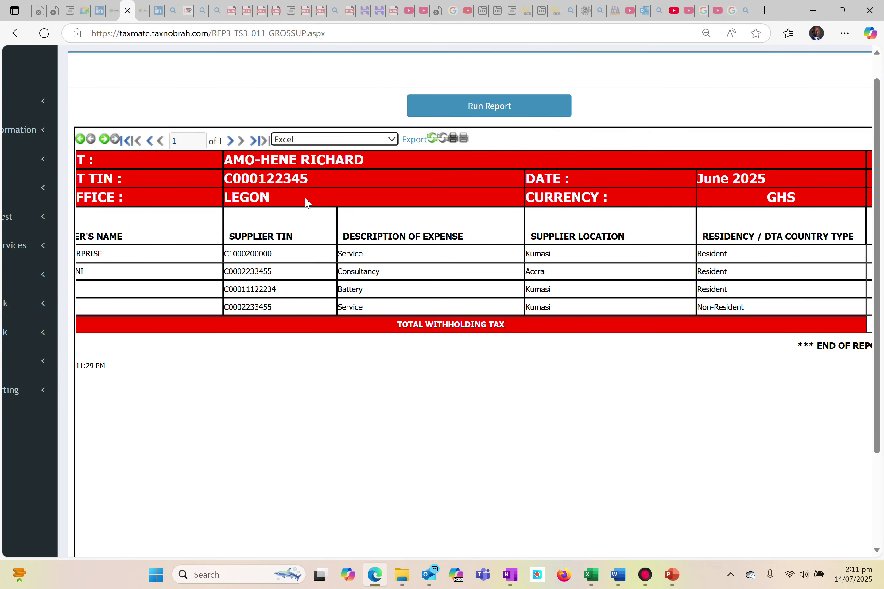
left_click(410, 146)
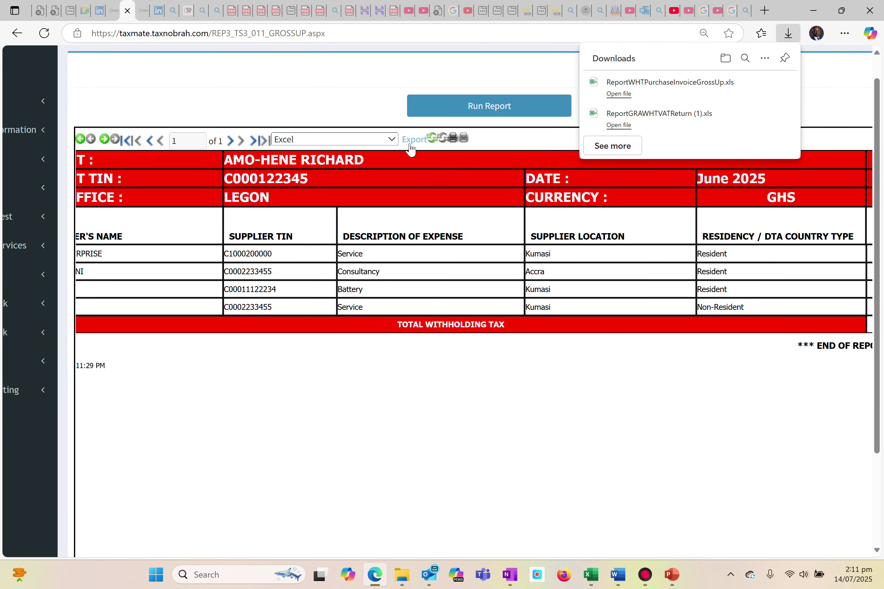
scroll(474, 258, "left", 1)
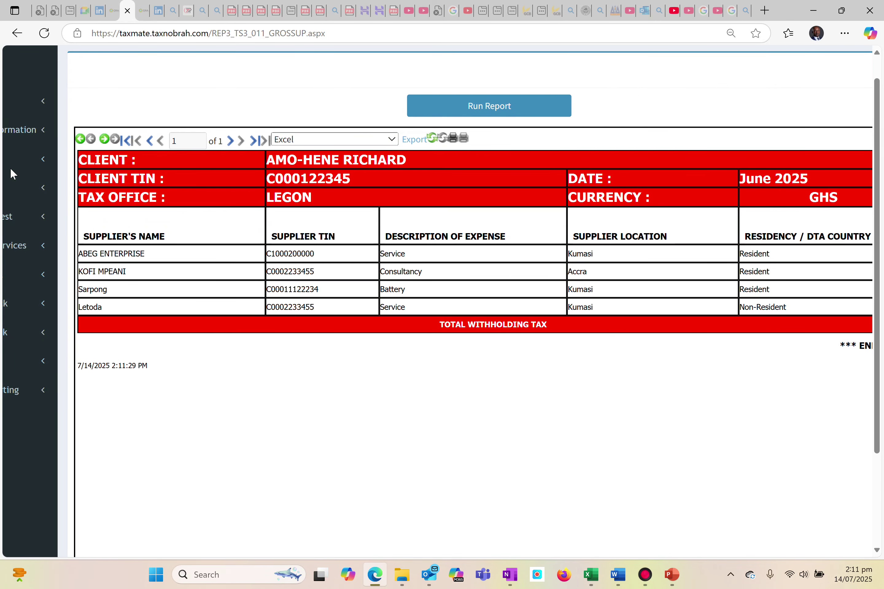
Return to the gross-up WHT purchase invoice entry form and show its supplier fields
mouse_move(42, 190)
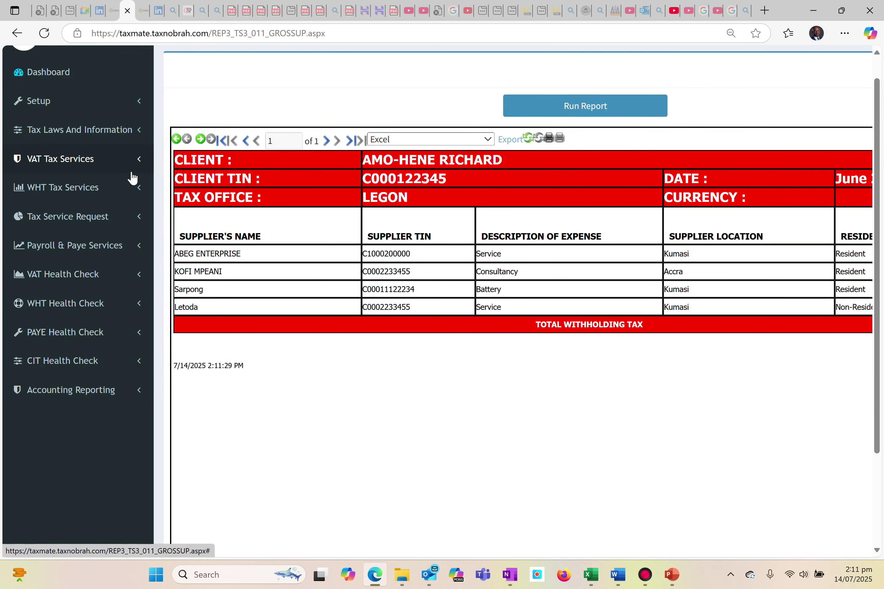
left_click(139, 189)
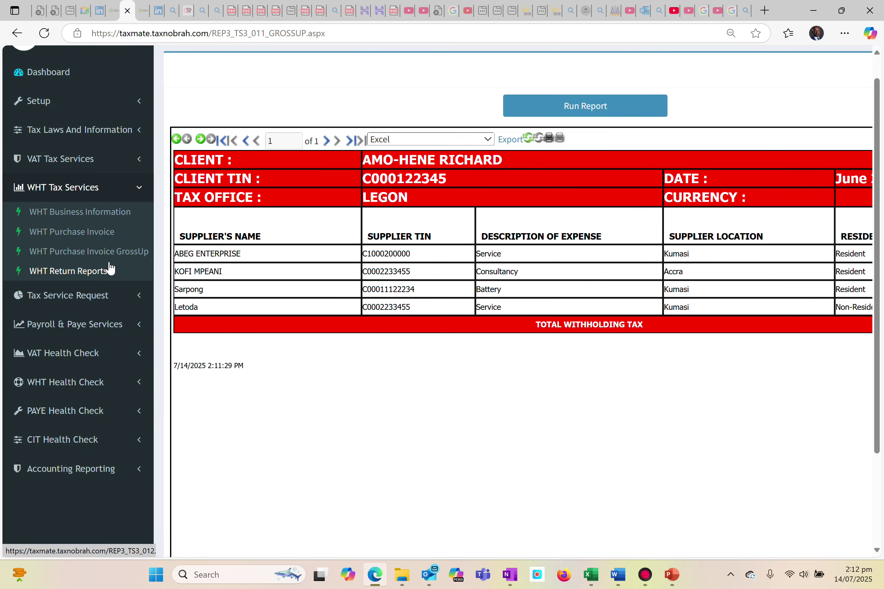
left_click(92, 249)
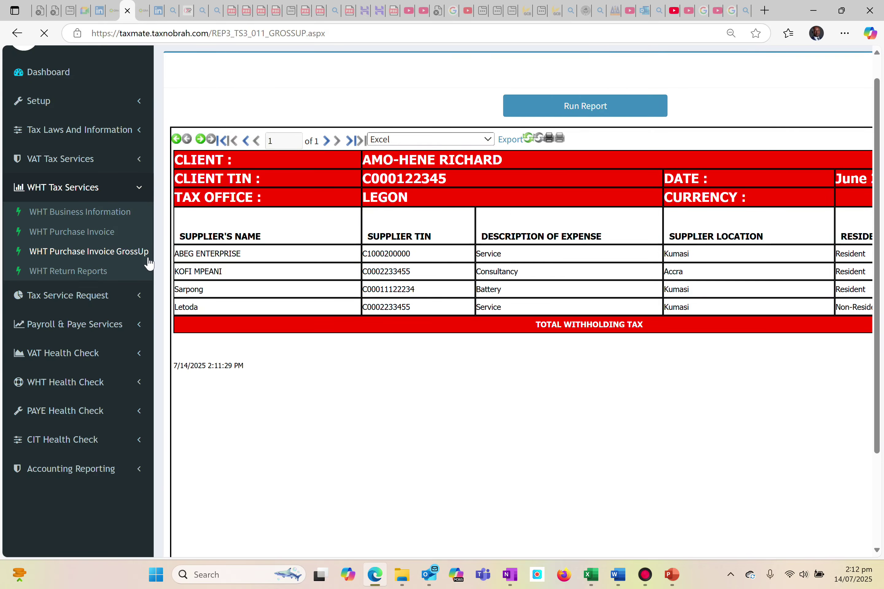
scroll(310, 271, "up", 5)
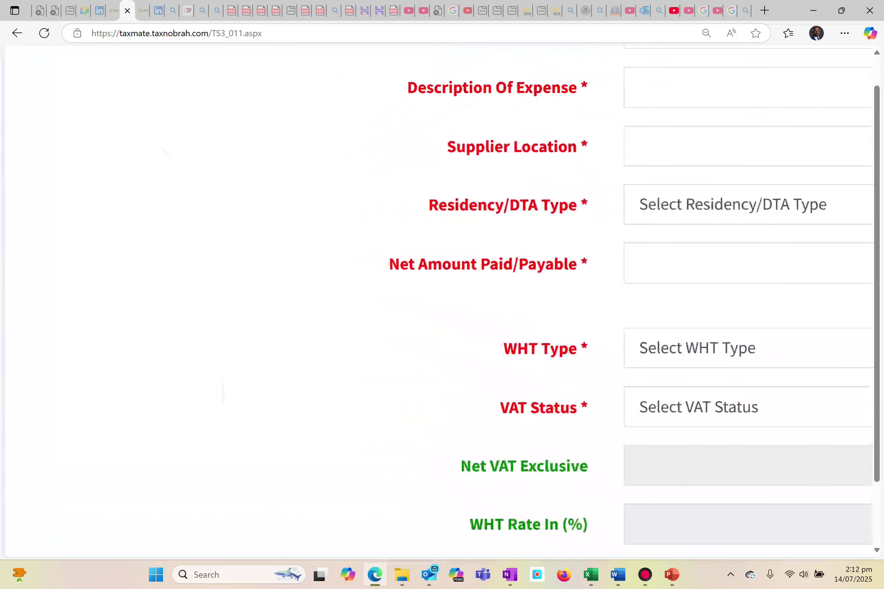
scroll(310, 270, "down", 1)
scroll(309, 270, "up", 4)
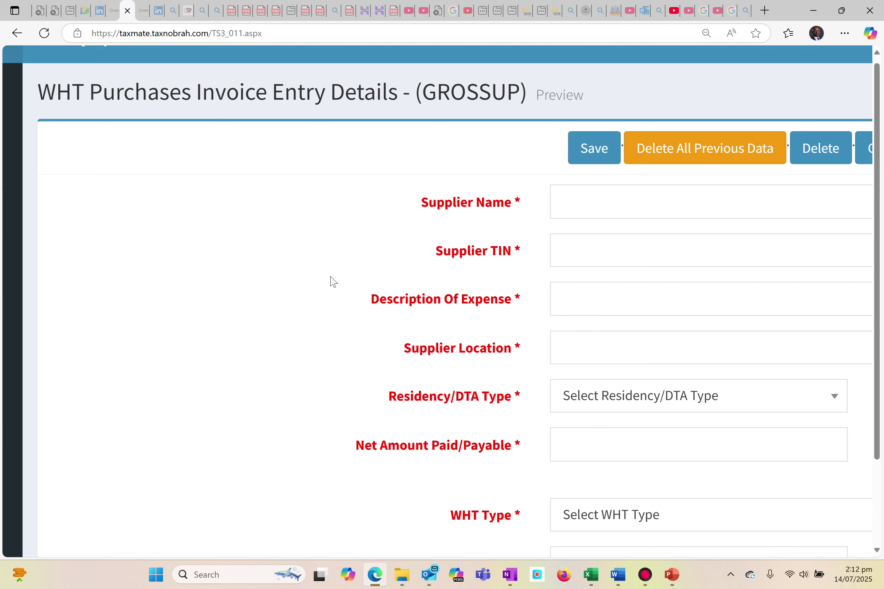
left_click(645, 576)
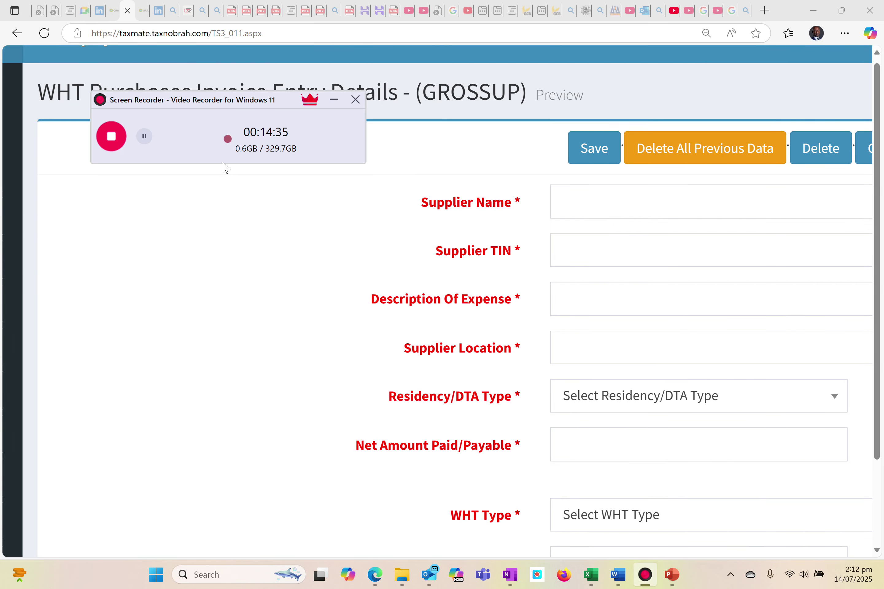